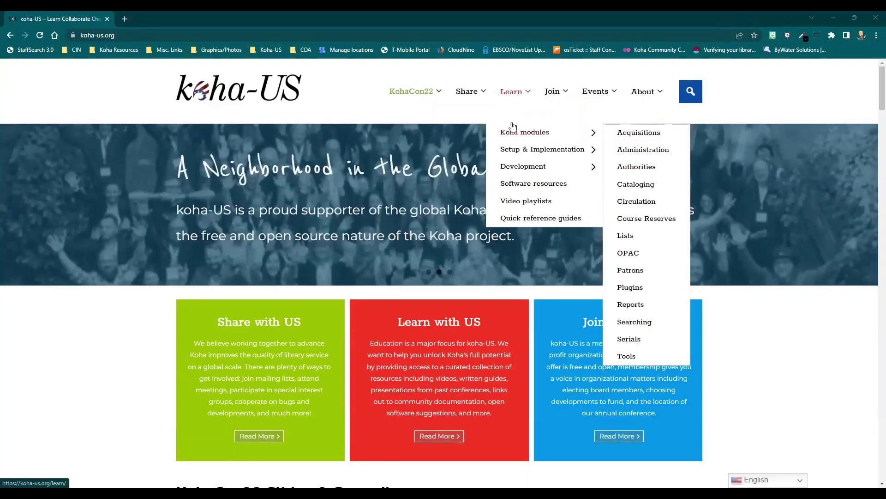
# Browse the koha-US Learn and Special Interest Groups pages on the way to Developments.
pyautogui.click(510, 102)
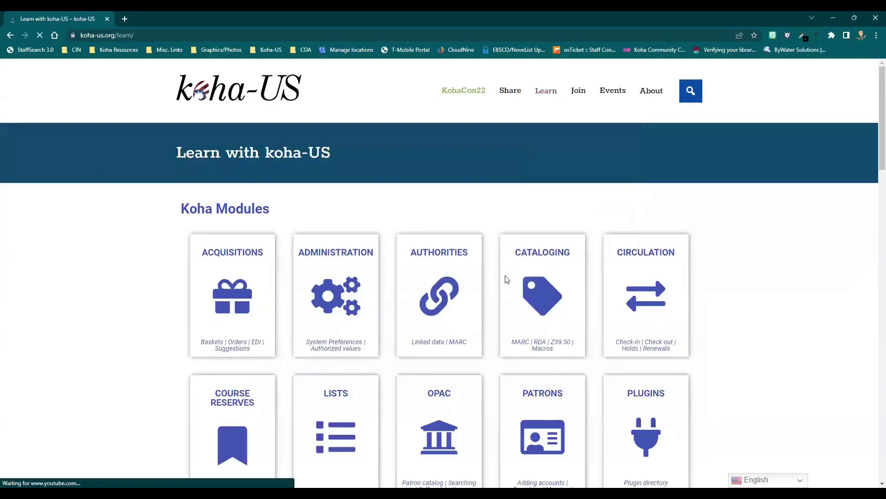
pyautogui.scroll(-4, 802, 368)
pyautogui.scroll(-3, 790, 374)
pyautogui.scroll(-2, 782, 376)
pyautogui.scroll(-2, 776, 381)
pyautogui.scroll(-2, 735, 394)
pyautogui.scroll(-2, 344, 369)
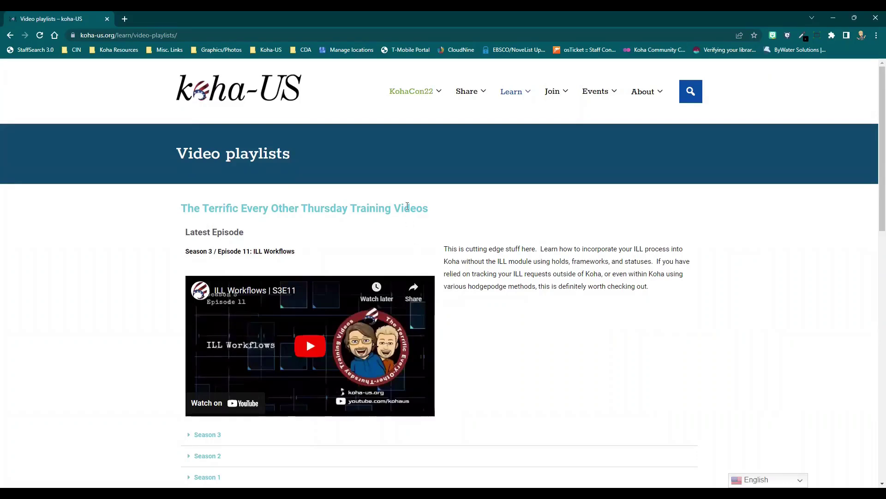
pyautogui.moveTo(468, 92)
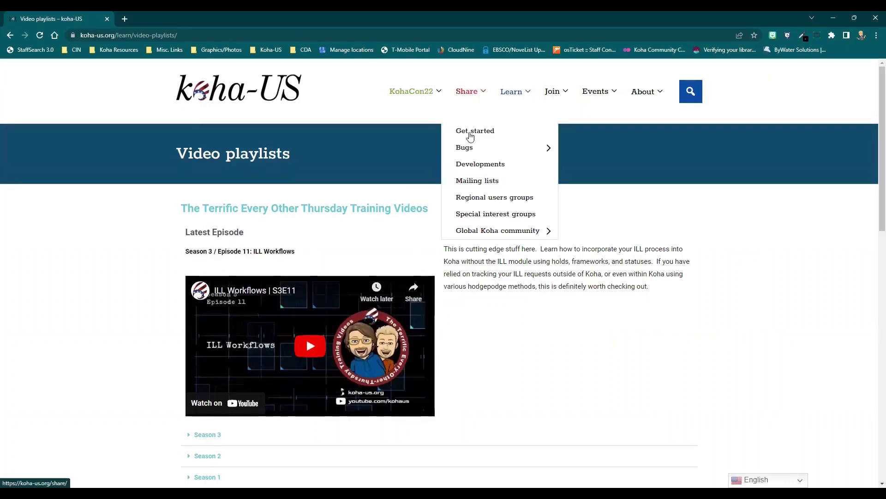
pyautogui.click(467, 219)
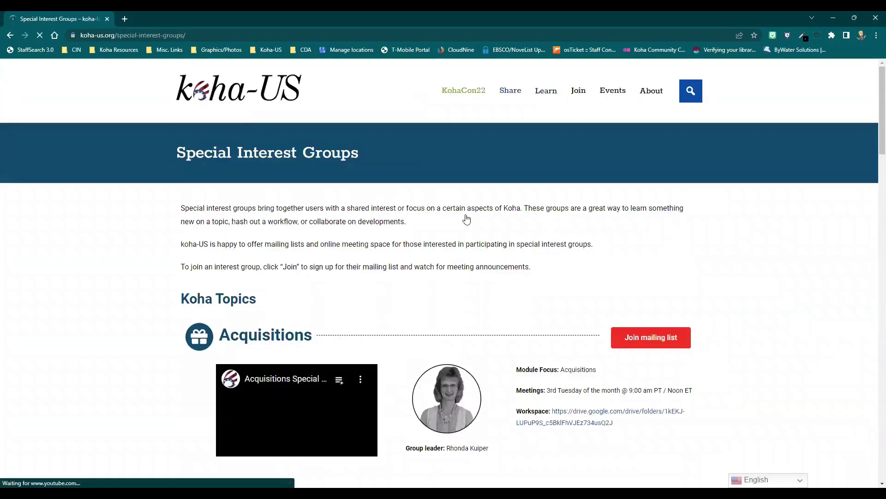
pyautogui.scroll(-2, 761, 333)
pyautogui.scroll(-2, 765, 340)
pyautogui.scroll(-3, 766, 343)
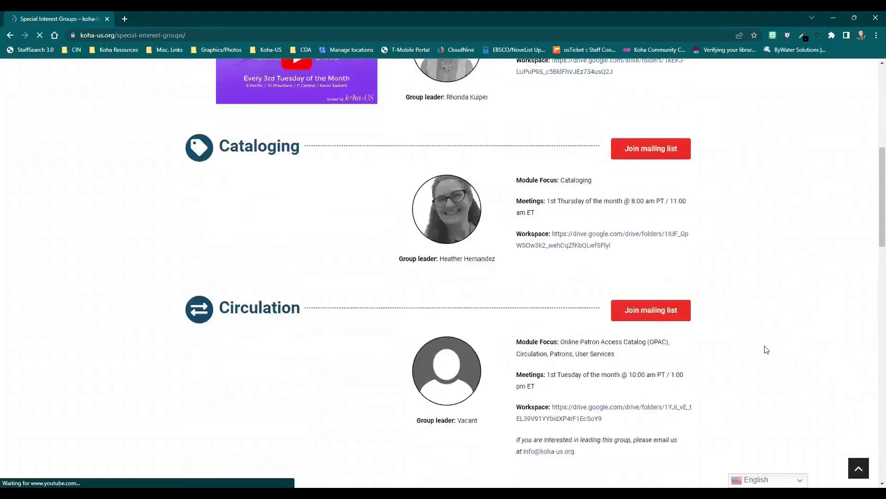
pyautogui.scroll(-3, 765, 350)
pyautogui.scroll(-2, 766, 350)
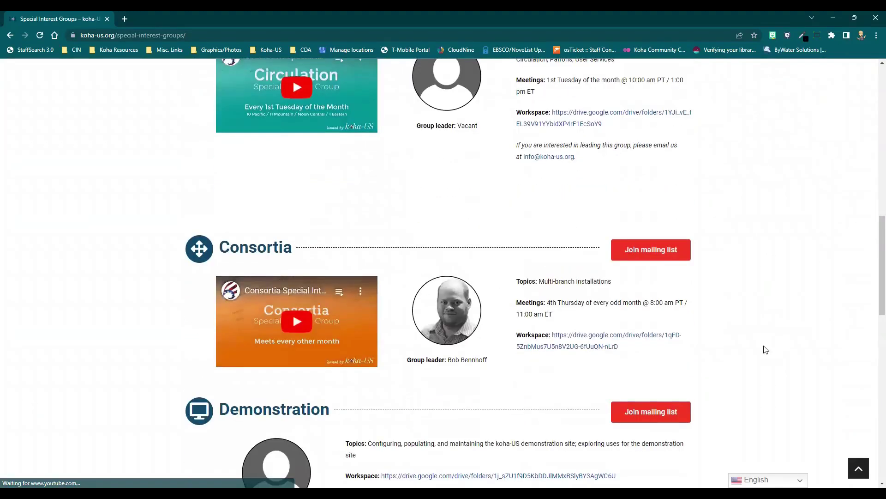
pyautogui.scroll(-2, 764, 350)
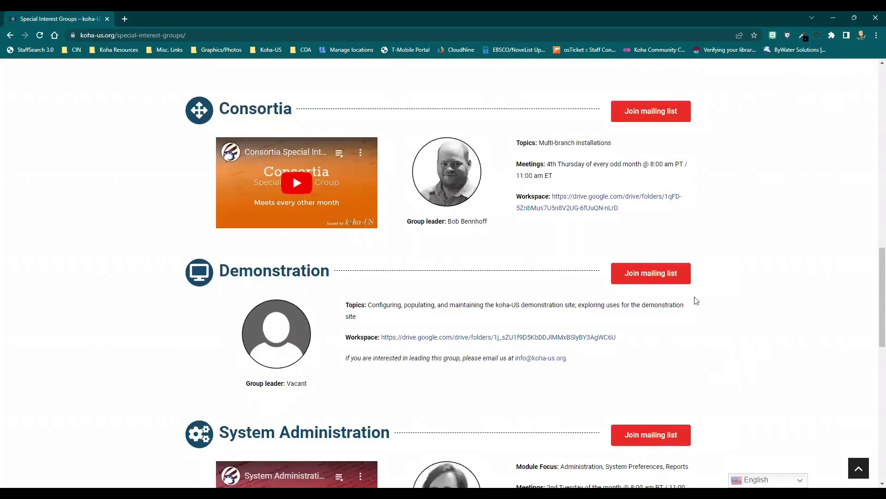
pyautogui.scroll(1, 628, 94)
pyautogui.scroll(3, 647, 187)
pyautogui.scroll(3, 649, 166)
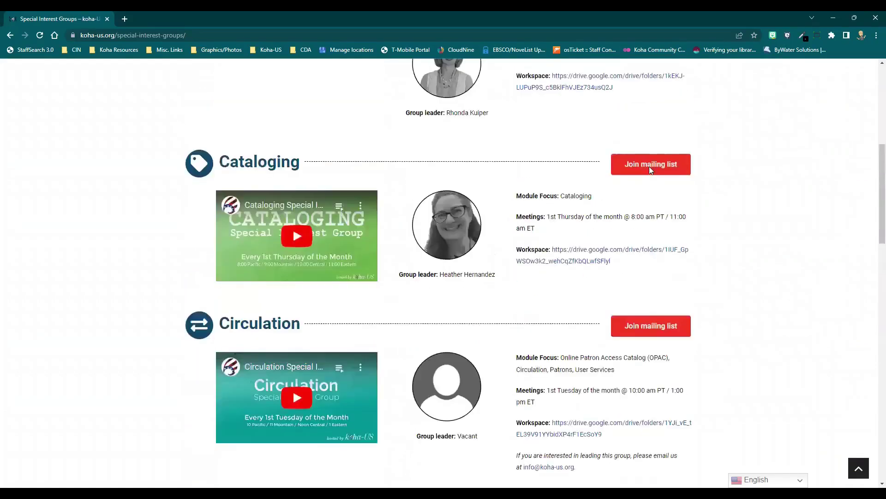
pyautogui.scroll(5, 624, 139)
pyautogui.moveTo(599, 91)
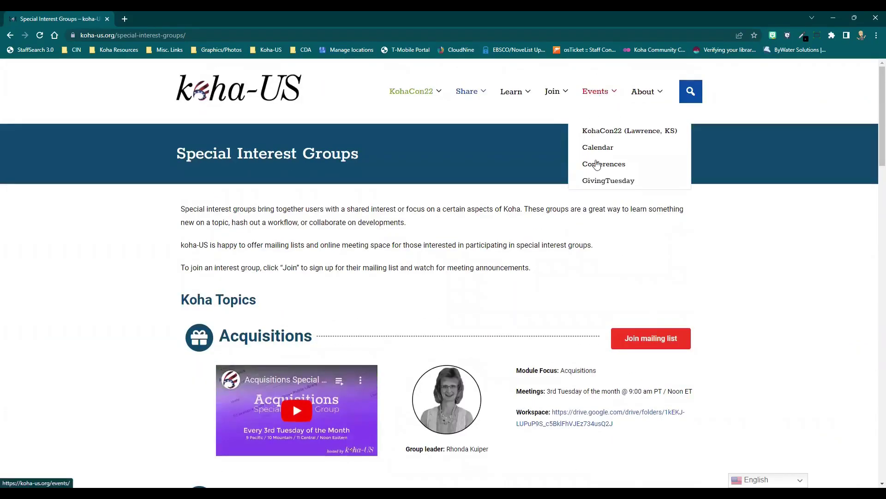
pyautogui.scroll(-3, 724, 284)
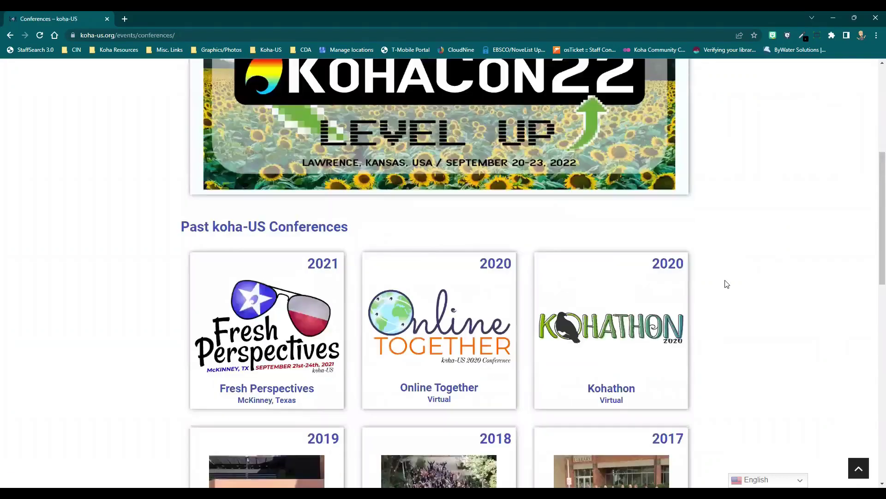
pyautogui.scroll(-3, 726, 284)
pyautogui.scroll(-1, 727, 284)
pyautogui.scroll(-2, 726, 284)
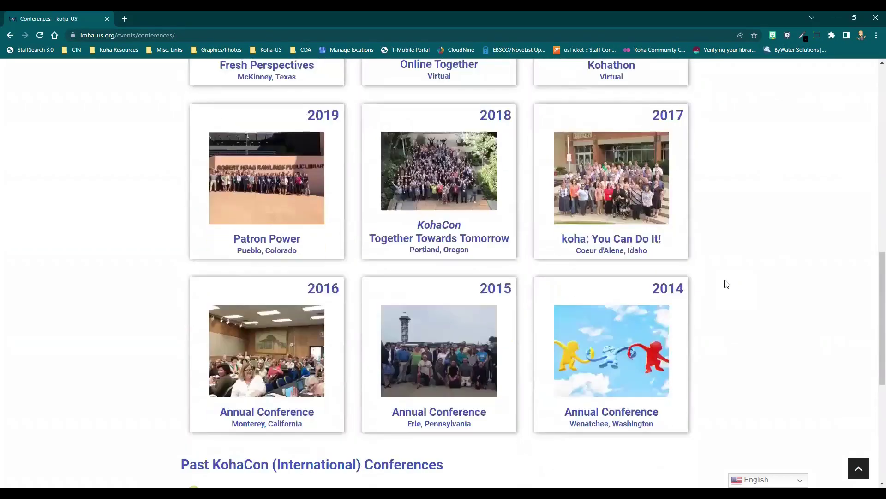
pyautogui.scroll(-1, 728, 284)
pyautogui.scroll(-1, 727, 285)
pyautogui.scroll(1, 728, 284)
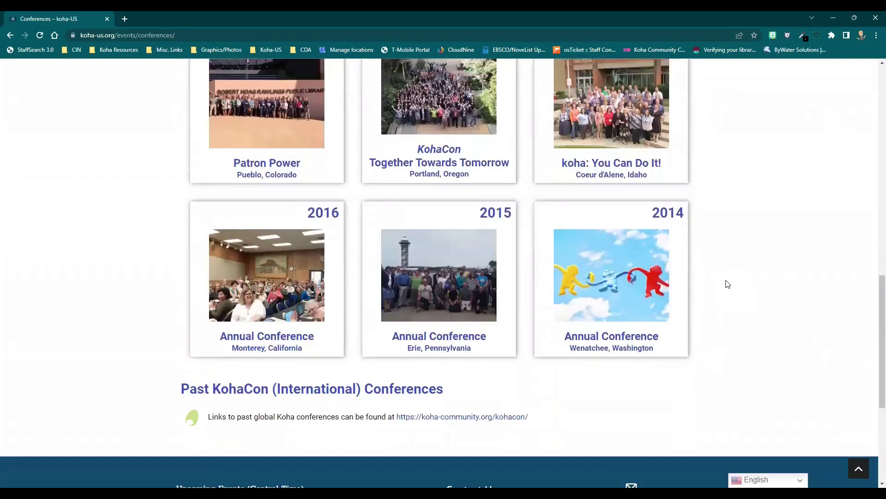
pyautogui.scroll(2, 727, 284)
pyautogui.scroll(1, 727, 281)
pyautogui.scroll(2, 726, 282)
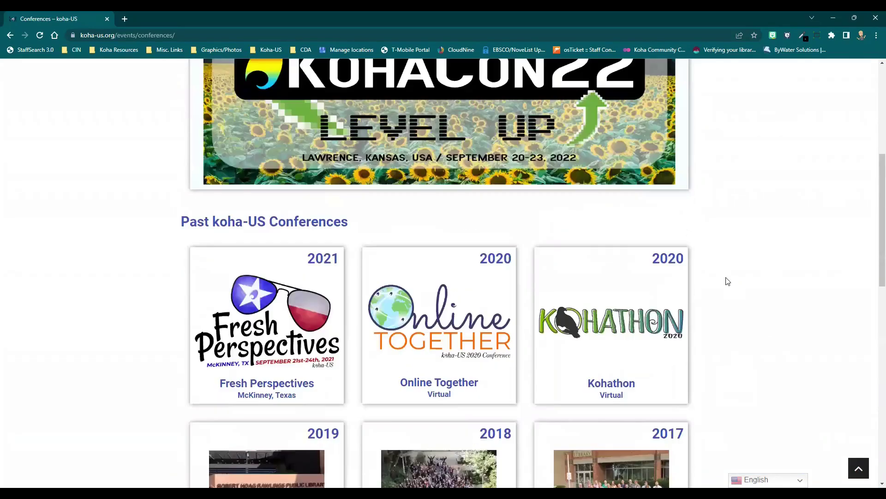
pyautogui.scroll(2, 728, 281)
pyautogui.scroll(2, 727, 279)
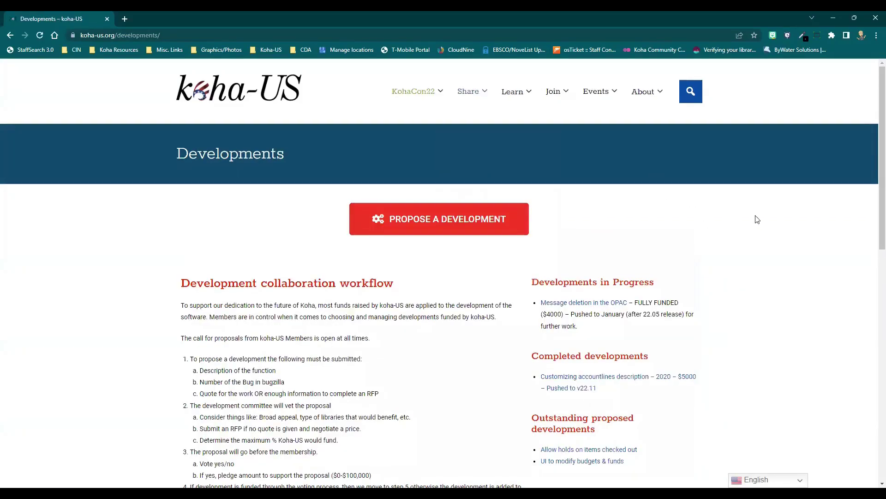
pyautogui.scroll(-1, 759, 221)
pyautogui.scroll(-1, 762, 223)
pyautogui.scroll(-1, 762, 223)
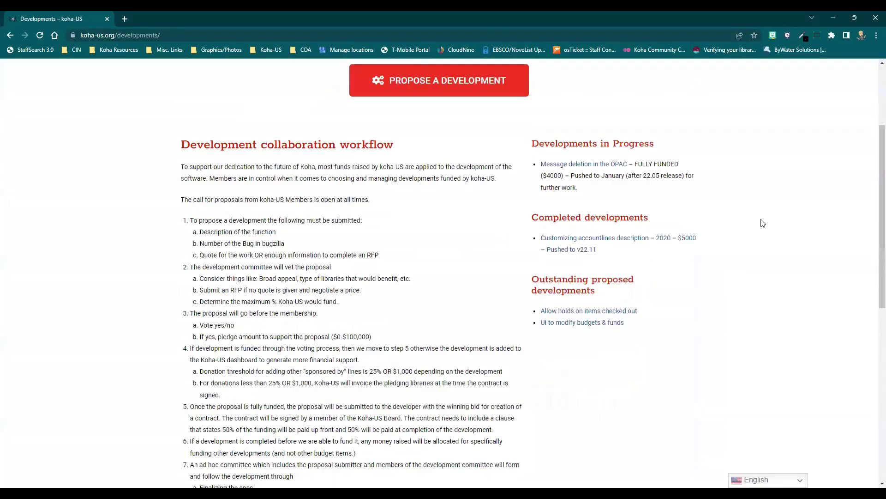
pyautogui.scroll(2, 763, 224)
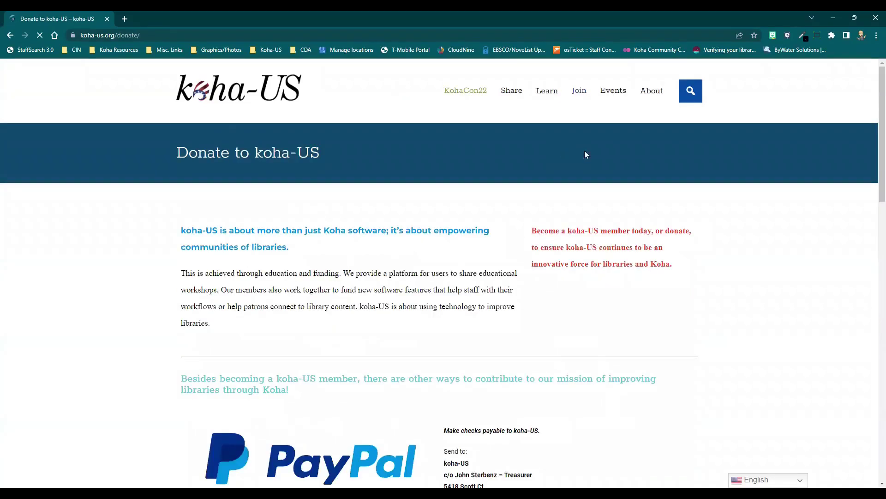
pyautogui.scroll(-2, 773, 207)
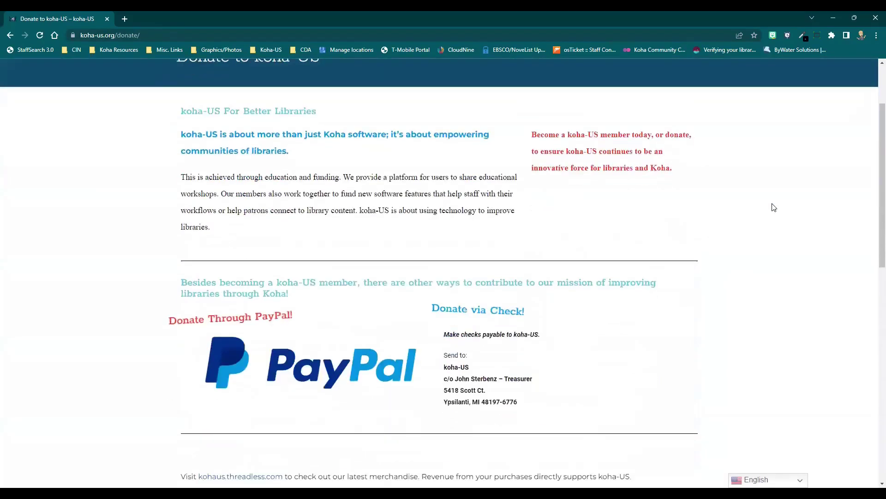
pyautogui.scroll(-2, 773, 207)
pyautogui.scroll(-3, 774, 207)
pyautogui.scroll(-1, 773, 207)
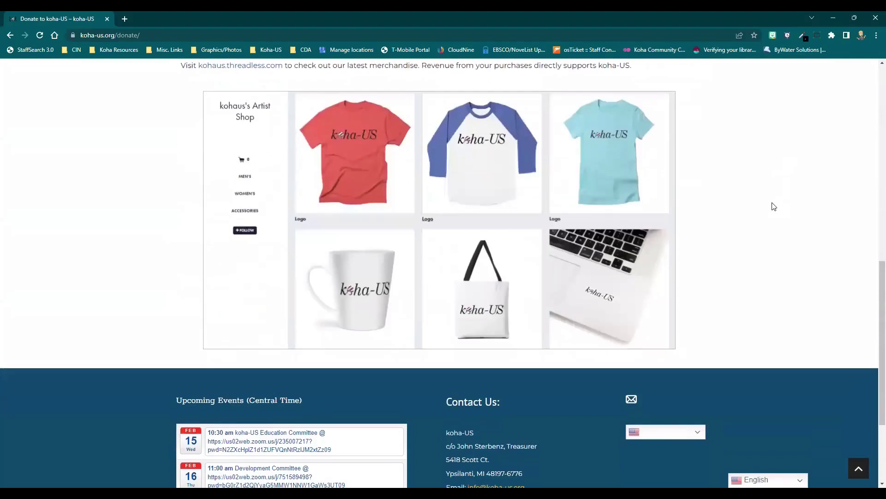
pyautogui.scroll(3, 773, 206)
pyautogui.scroll(4, 772, 205)
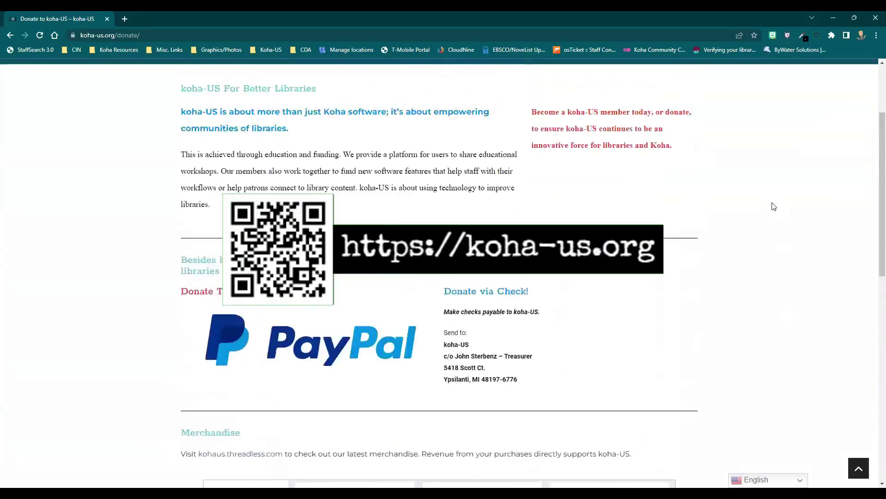
pyautogui.scroll(3, 772, 206)
# Return to the koha-US homepage via the logo after browsing the Donate page.
pyautogui.click(266, 94)
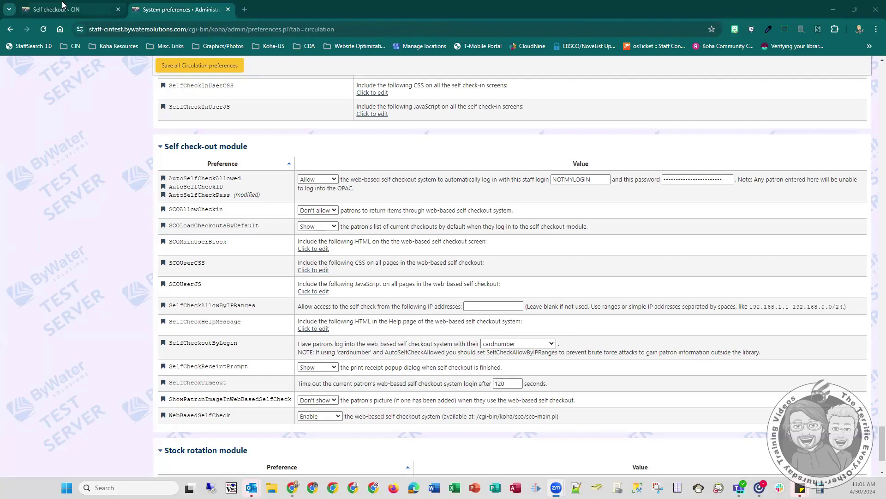
# Switch to the Self checkout - CIN browser tab to reach its card-number keypad.
pyautogui.click(63, 7)
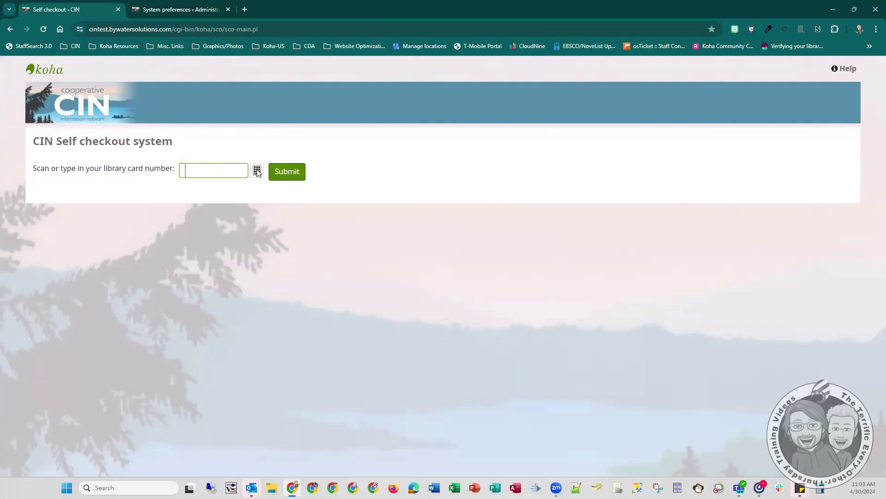
pyautogui.click(257, 171)
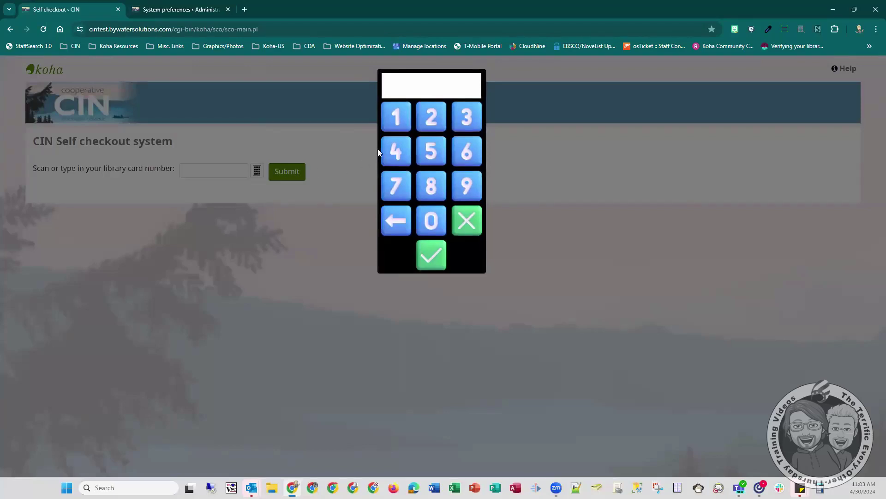
pyautogui.rightClick(391, 119)
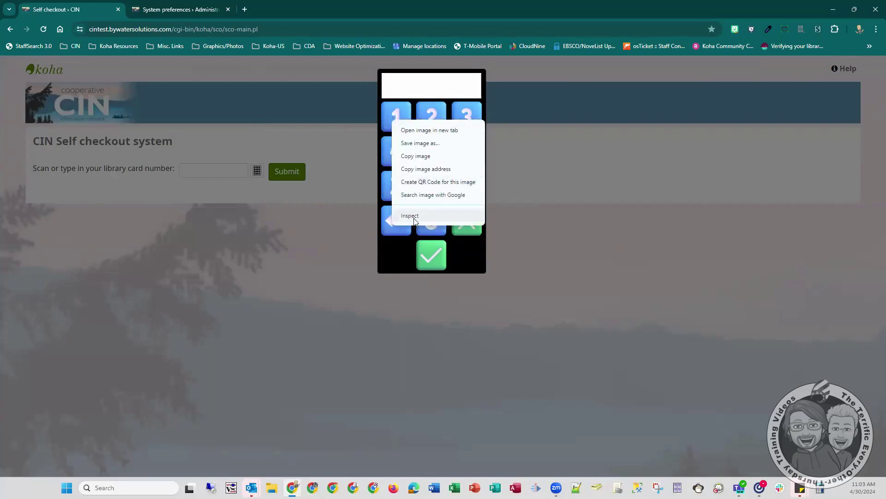
pyautogui.click(414, 216)
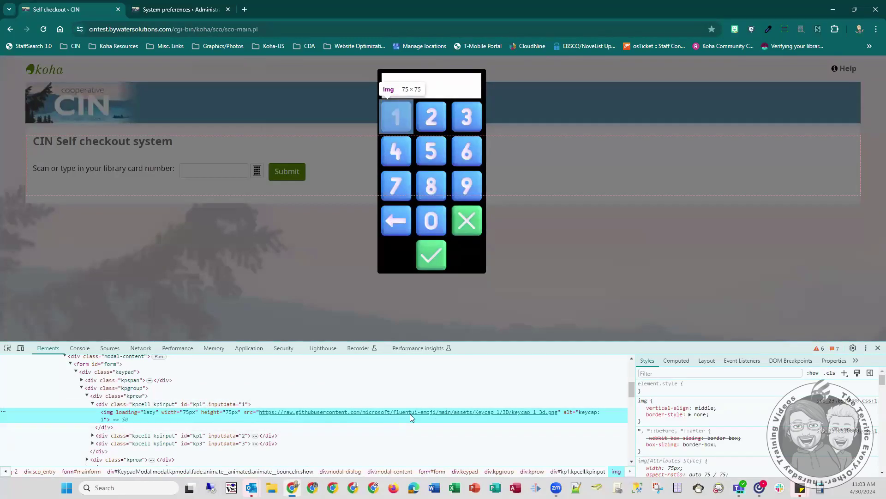
pyautogui.moveTo(410, 412)
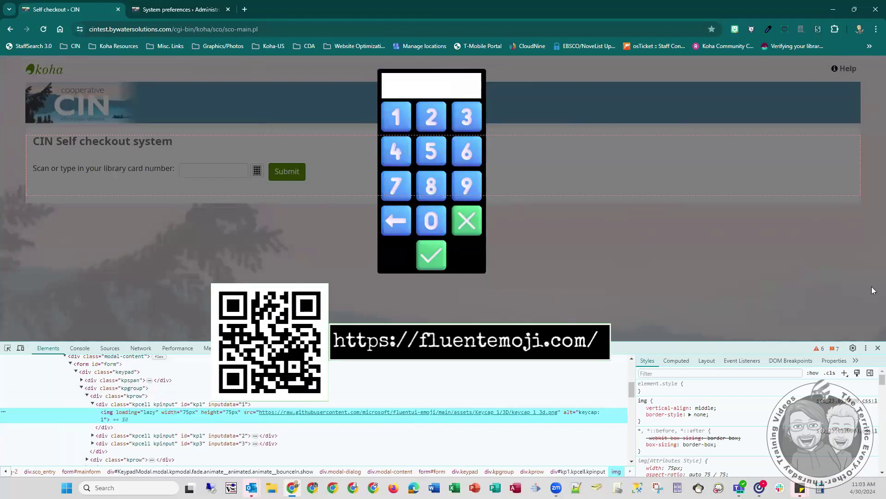
pyautogui.click(877, 347)
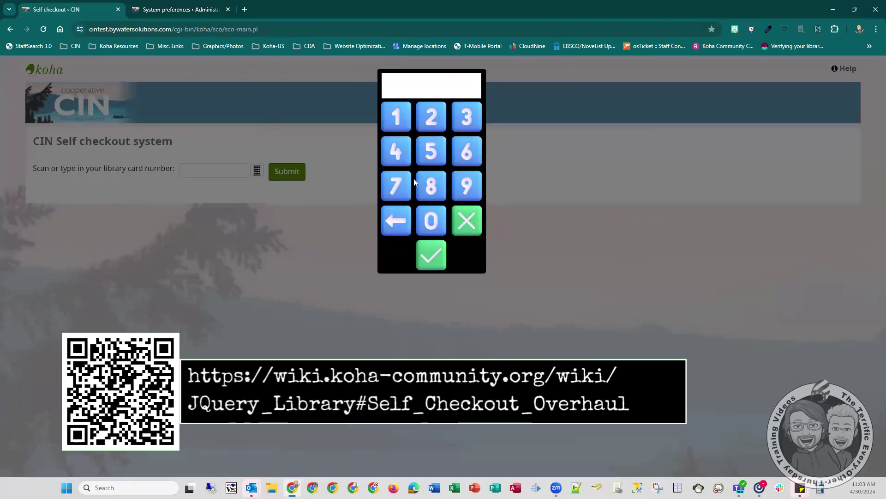
pyautogui.click(402, 174)
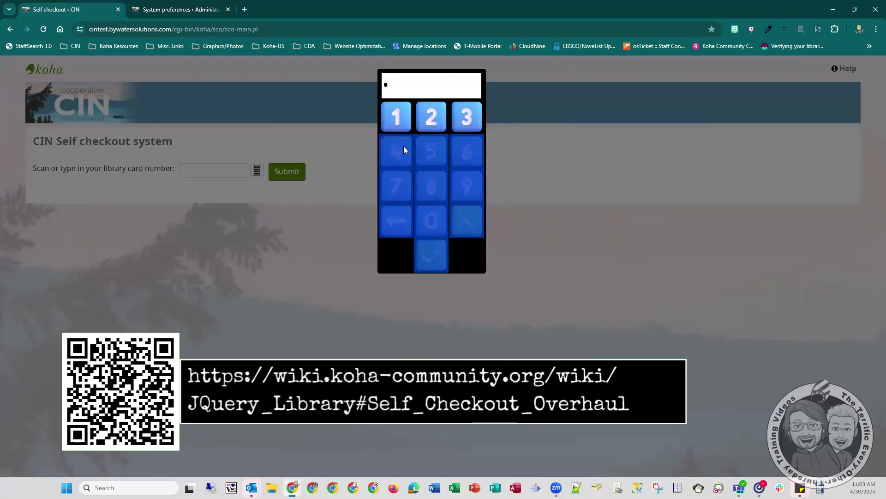
pyautogui.click(405, 184)
pyautogui.click(435, 123)
pyautogui.click(464, 116)
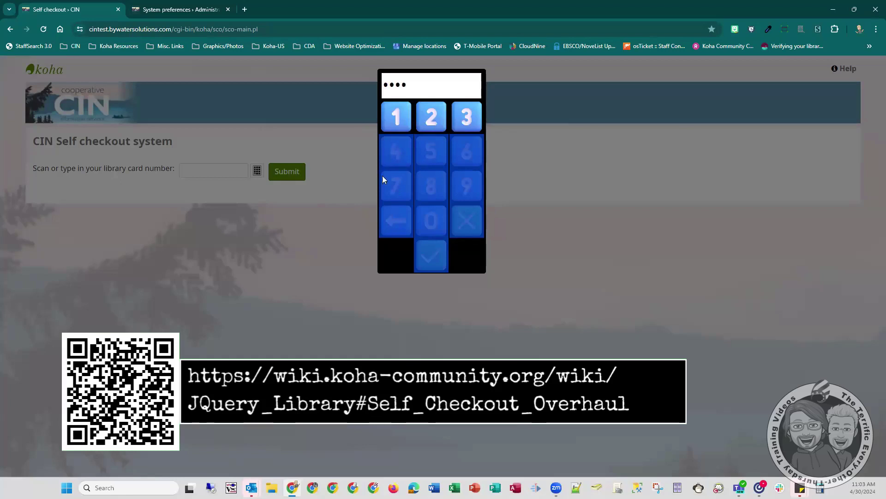
pyautogui.click(466, 224)
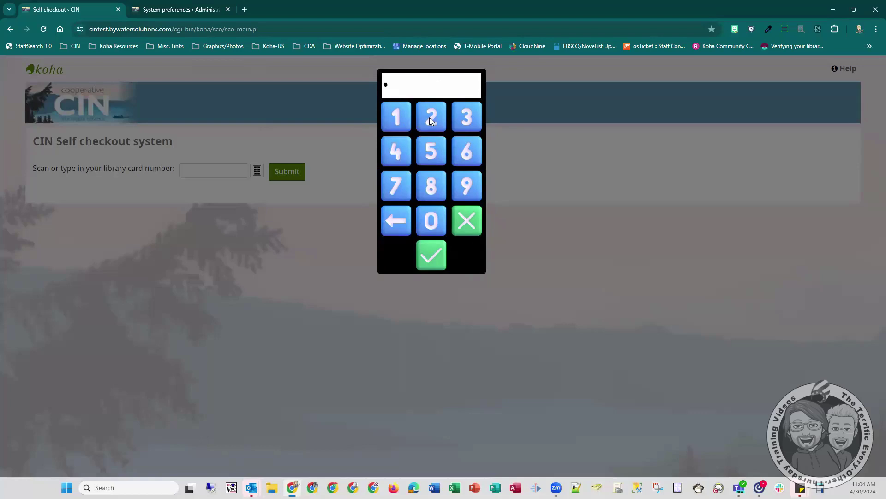
pyautogui.click(460, 117)
pyautogui.click(432, 253)
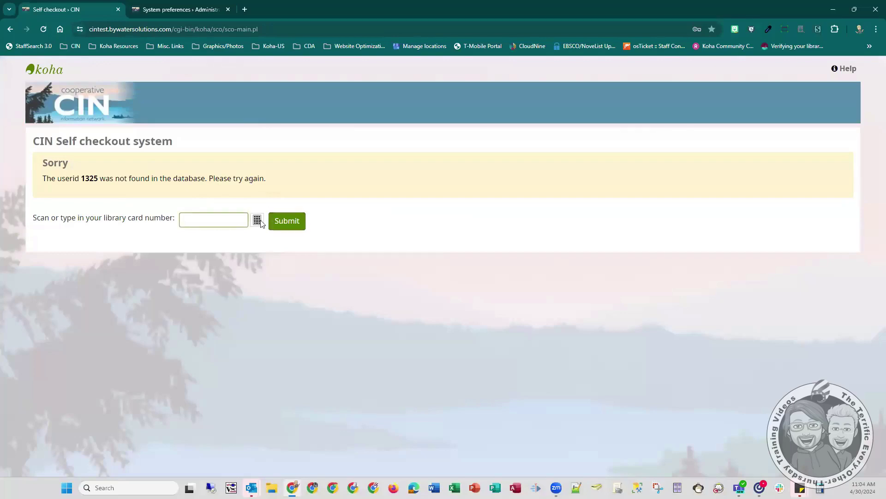
pyautogui.click(257, 222)
# Switch to the System preferences tab and load the sco-main.pl staff login page.
pyautogui.click(177, 4)
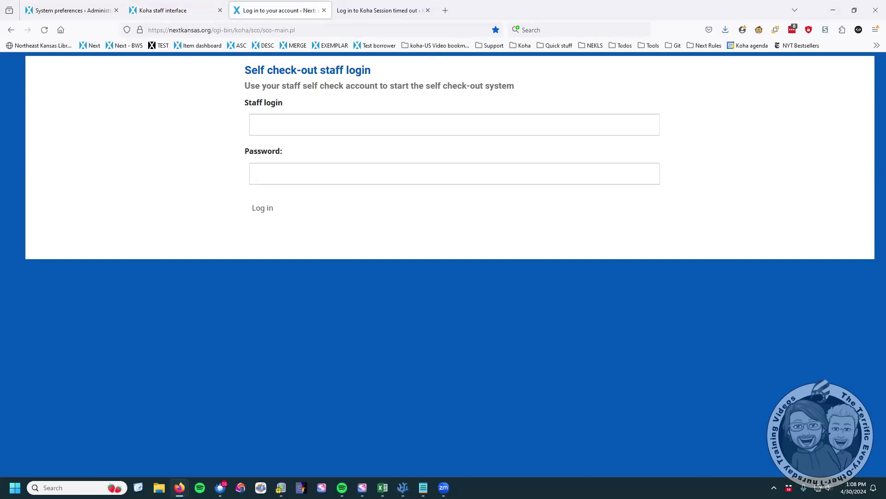
# Log in to self checkout as SABETHASCLIB, pasting the password scanned from the QR code.
pyautogui.hotkey('alt', 'Tab')
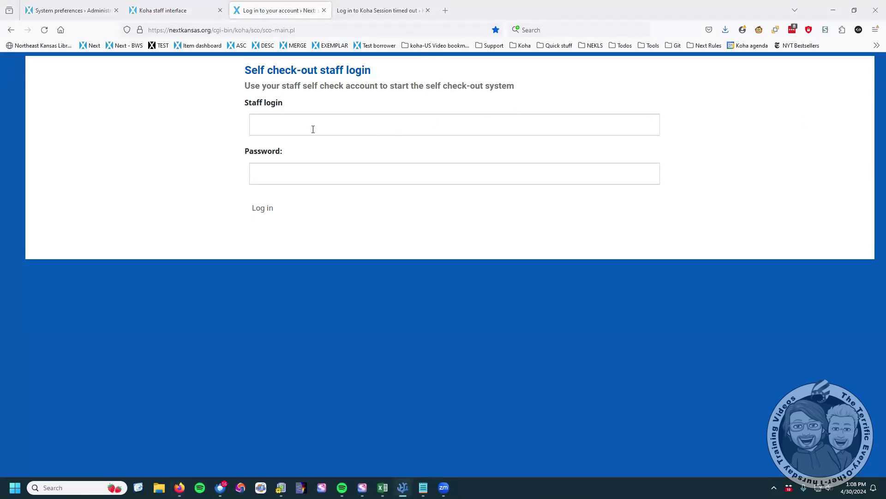
pyautogui.click(308, 126)
pyautogui.write('SABETHASCLIB')
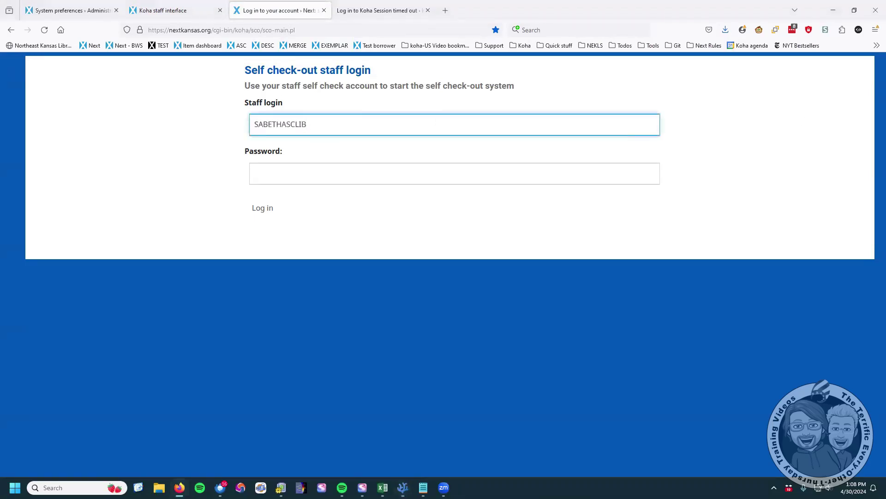
pyautogui.hotkey('alt', 'Tab')
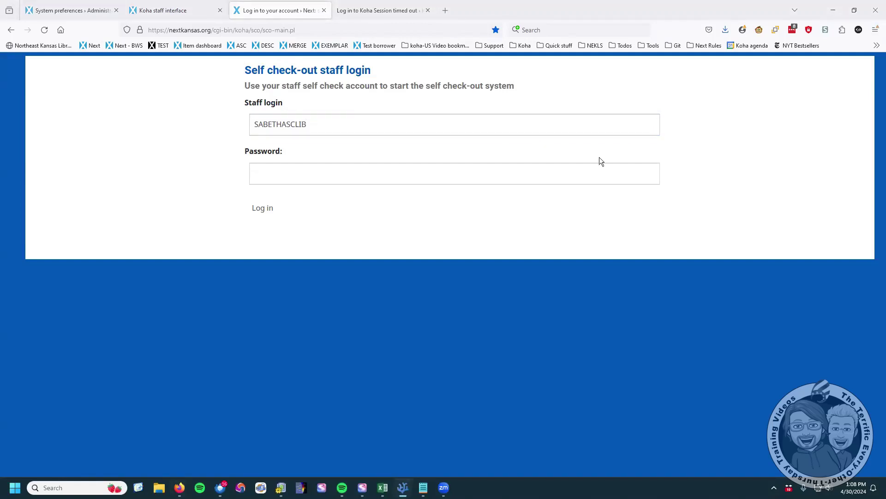
pyautogui.click(271, 180)
pyautogui.hotkey('ctrl', 'v')
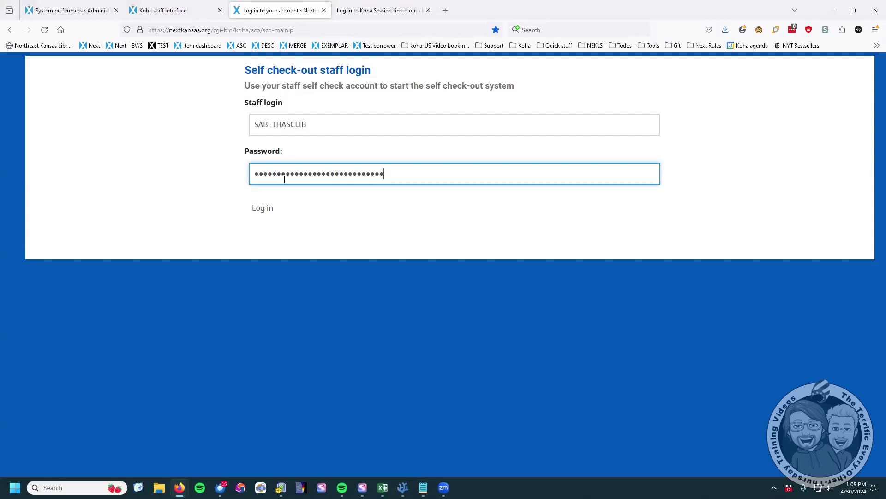
pyautogui.press('Return')
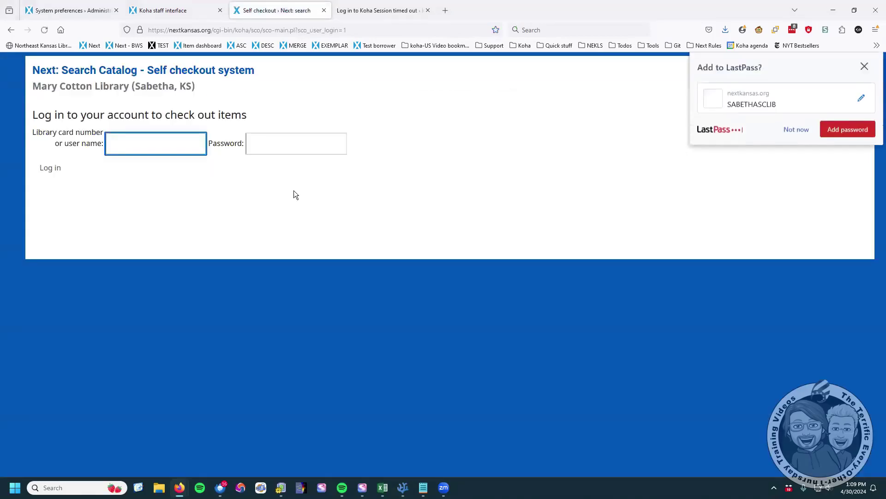
pyautogui.click(796, 135)
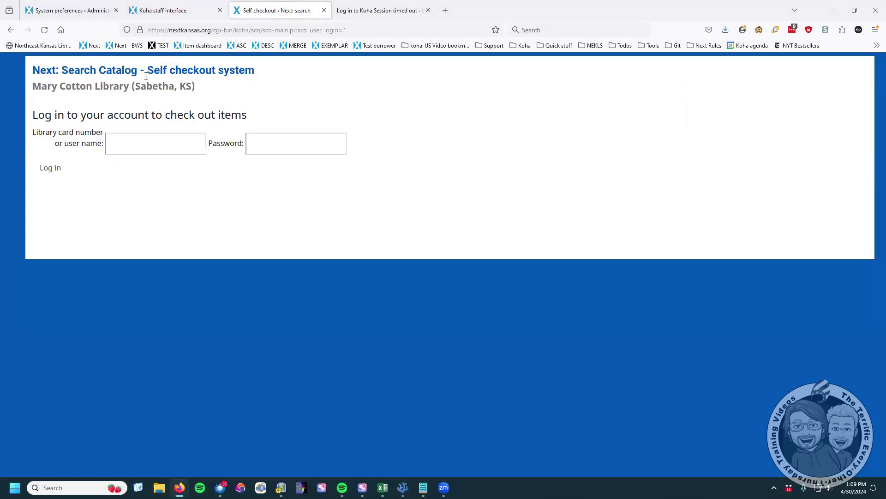
pyautogui.click(141, 146)
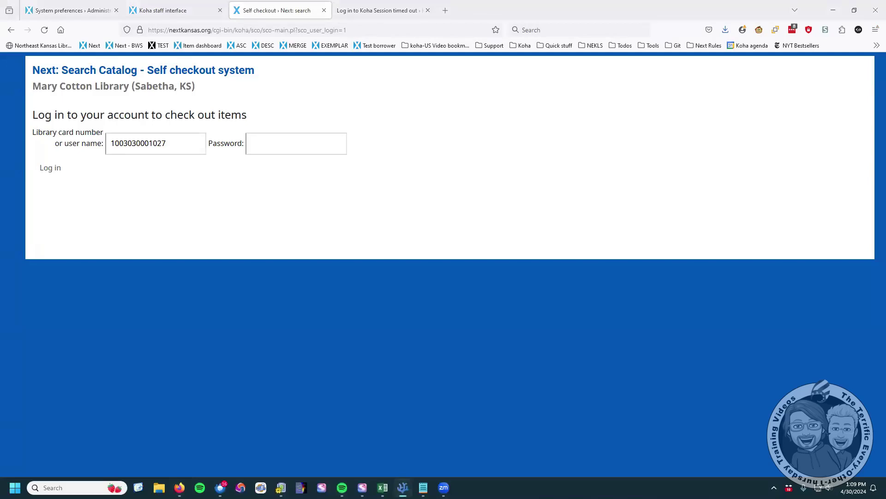
pyautogui.click(266, 141)
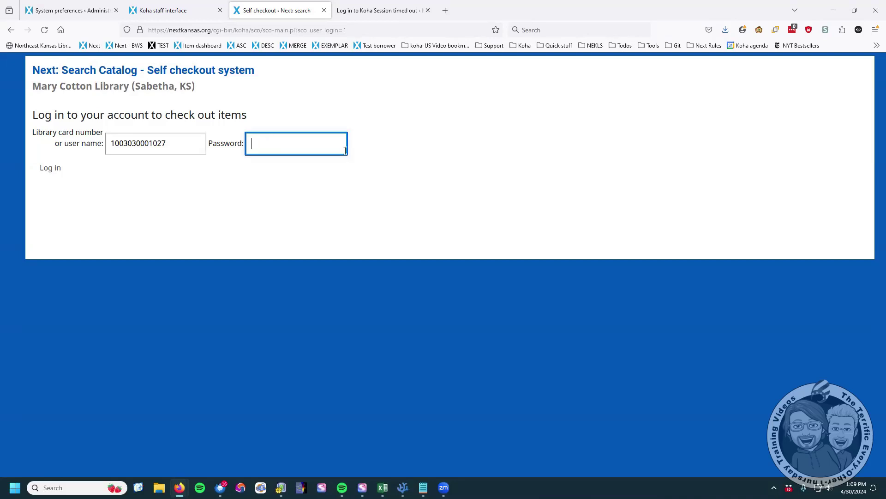
pyautogui.hotkey('alt', 'Tab')
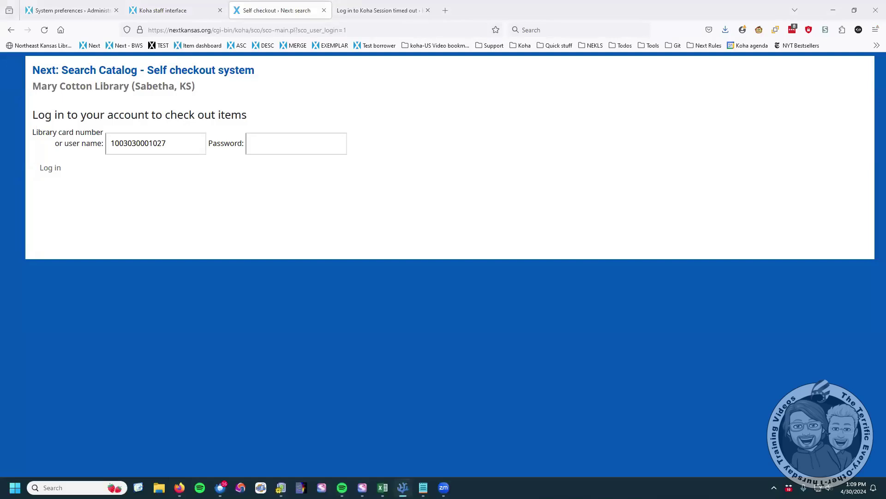
pyautogui.click(267, 149)
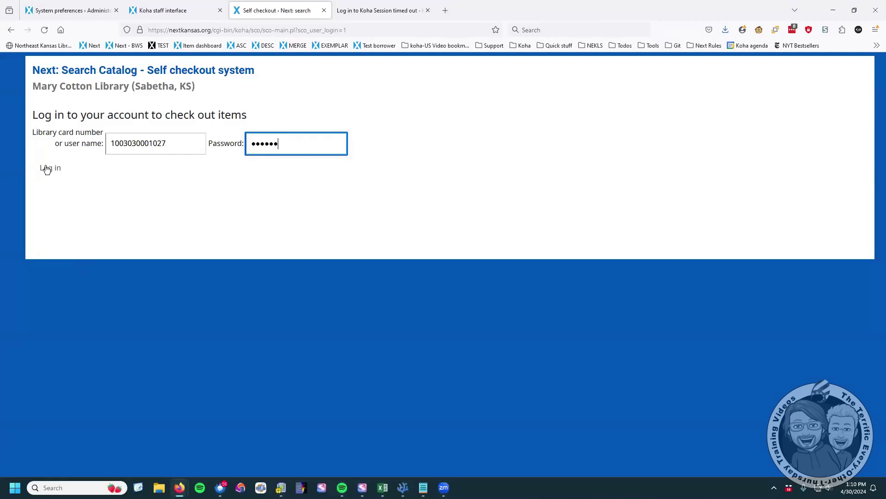
# Log the patron in, then finish the session and decline the printed receipt.
pyautogui.click(48, 171)
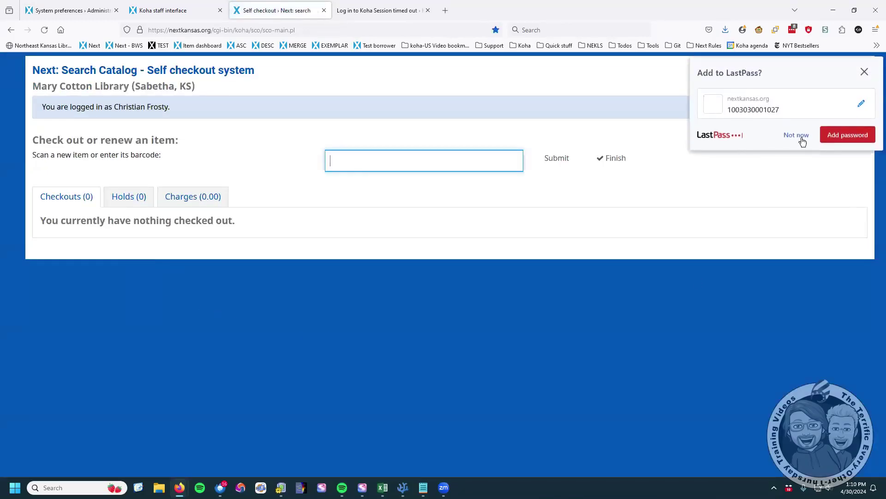
pyautogui.click(797, 137)
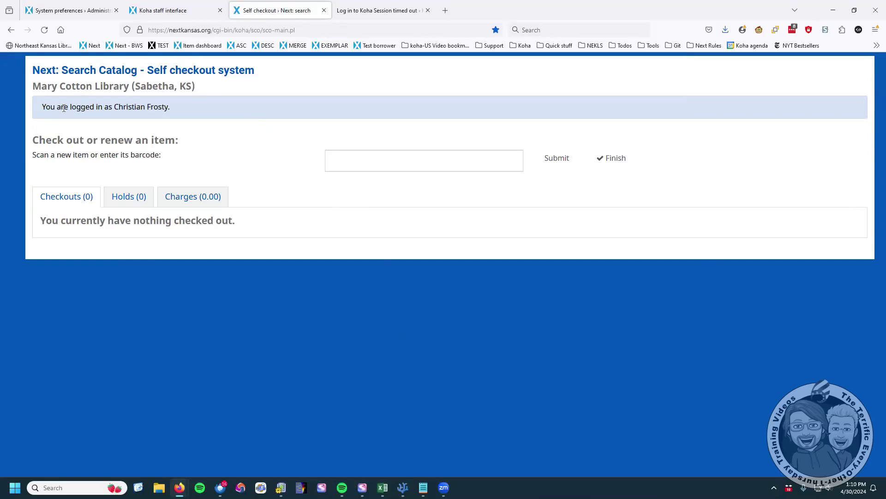
pyautogui.moveTo(34, 84); pyautogui.dragTo(192, 84)
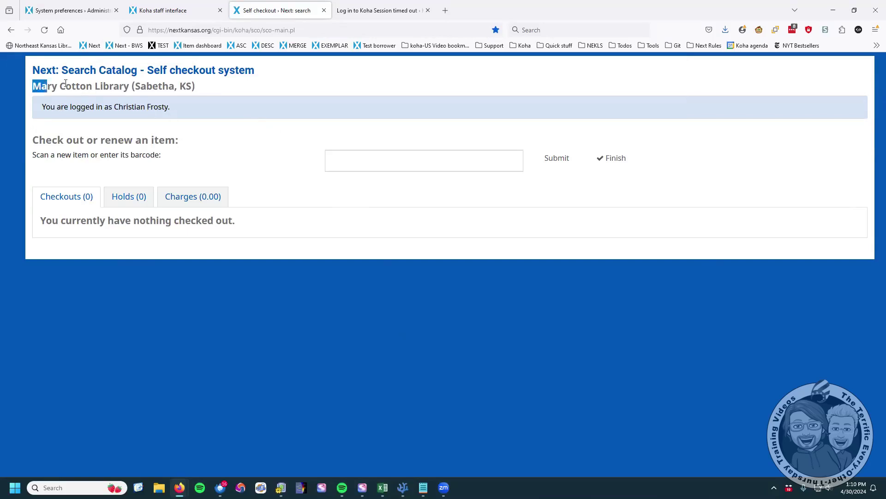
pyautogui.click(197, 86)
pyautogui.click(614, 162)
pyautogui.click(531, 113)
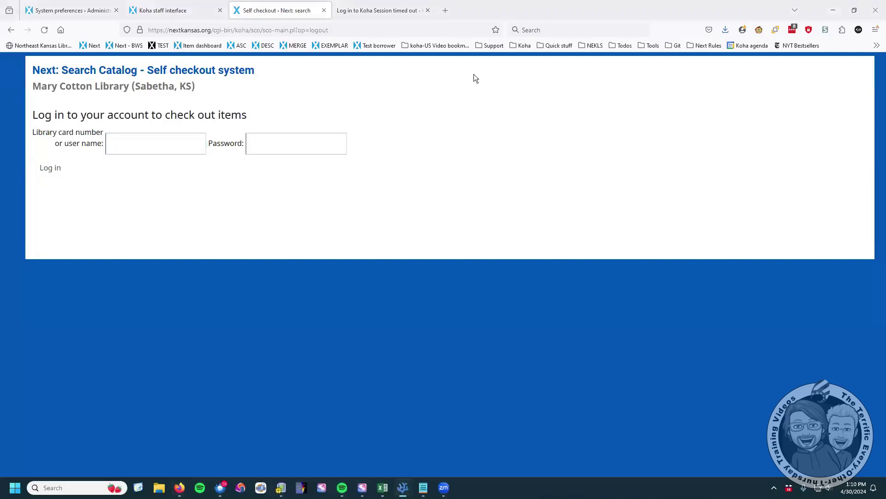
# Log out the staff session by loading the opac-main.pl?logout.x=1 address.
pyautogui.click(338, 30)
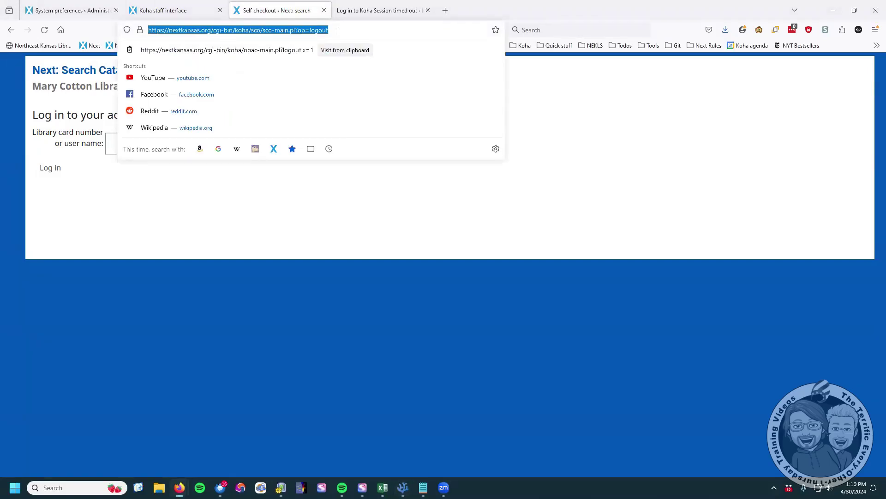
pyautogui.write('https://nextkansas.org/cgi-bin/koha/opac-main.pl?logout.x=1')
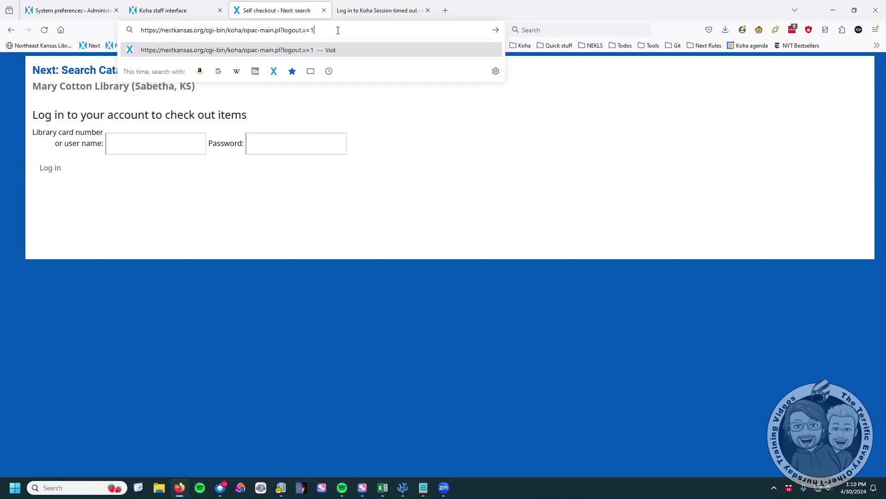
pyautogui.press('Return')
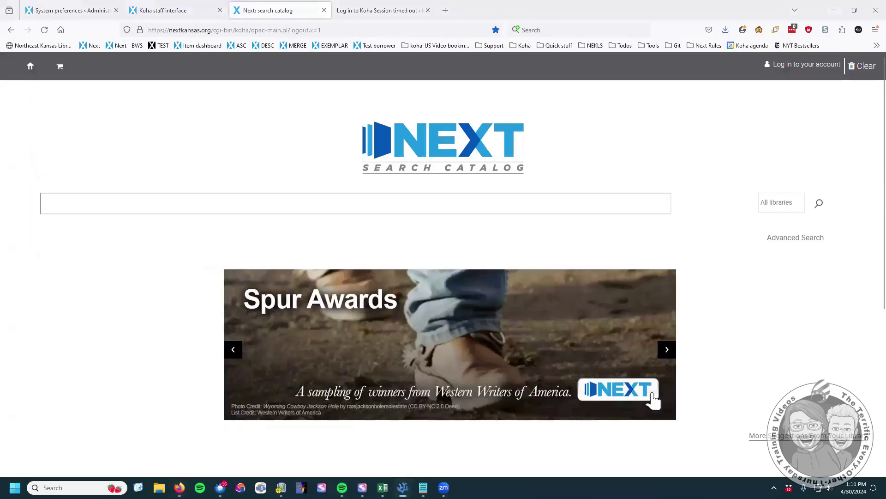
# Load the sco/sco-main.pl address to bring back the staff login page.
pyautogui.click(341, 30)
pyautogui.write('https://nextkansas.org/cgi-bin/koha/sco/sco-main.pl')
pyautogui.press('Return')
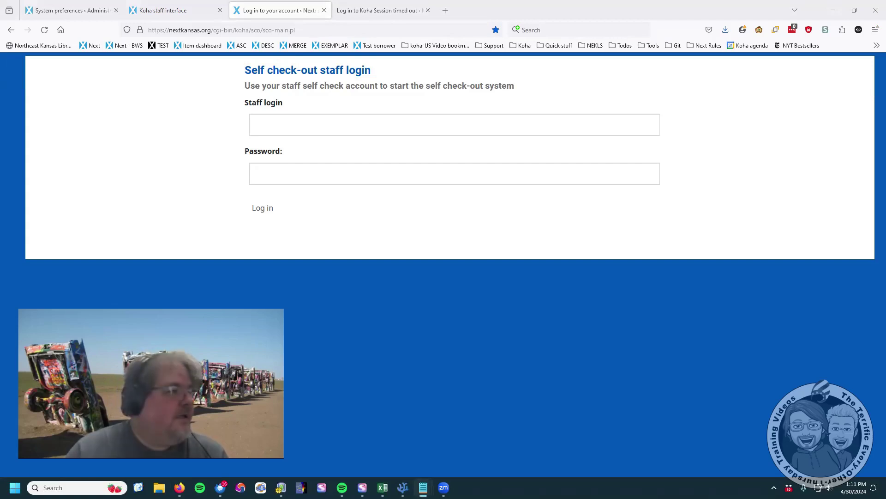
# Review the staff login and password line in Notepad, then minimize it.
pyautogui.hotkey('alt', 'Tab')
pyautogui.doubleClick(465, 56)
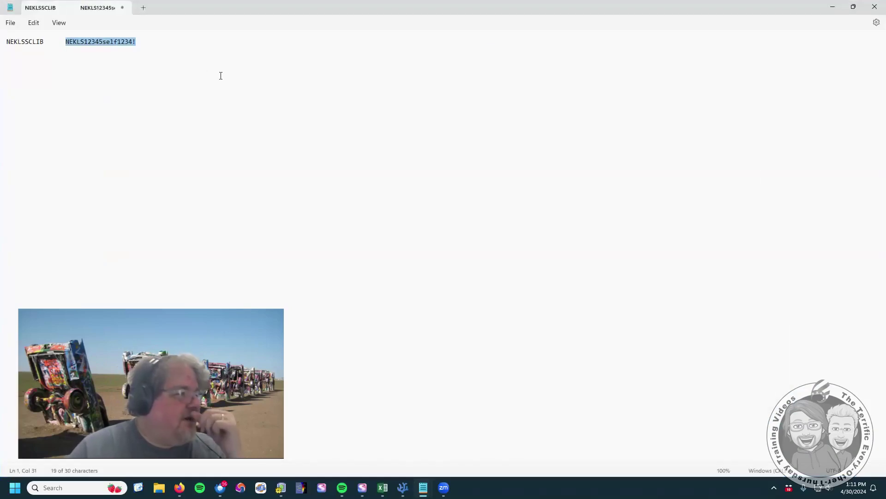
pyautogui.click(86, 53)
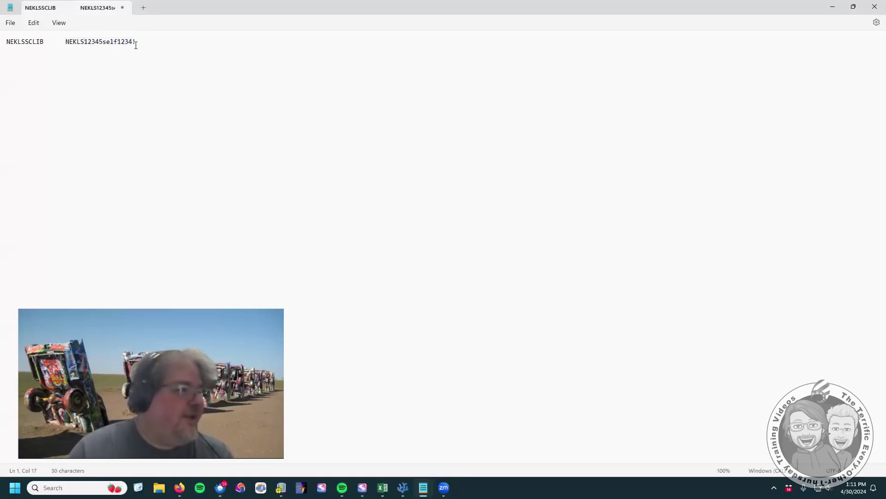
pyautogui.moveTo(136, 41); pyautogui.dragTo(5, 47)
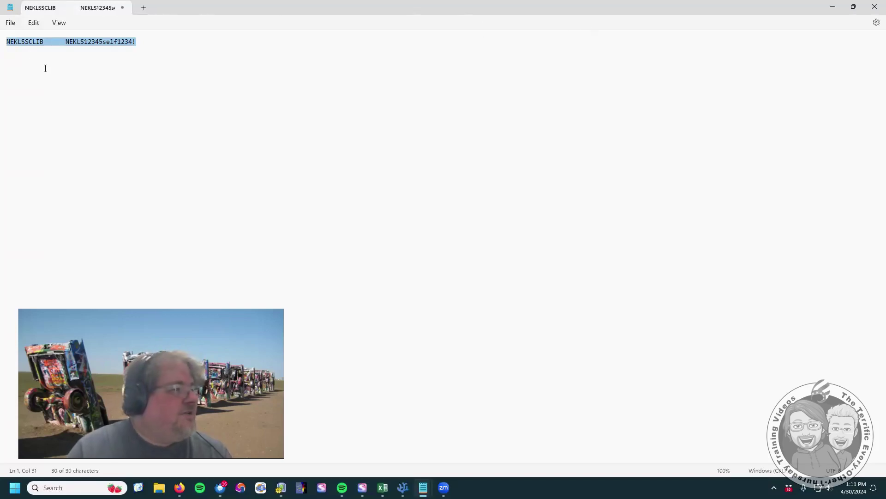
pyautogui.click(13, 49)
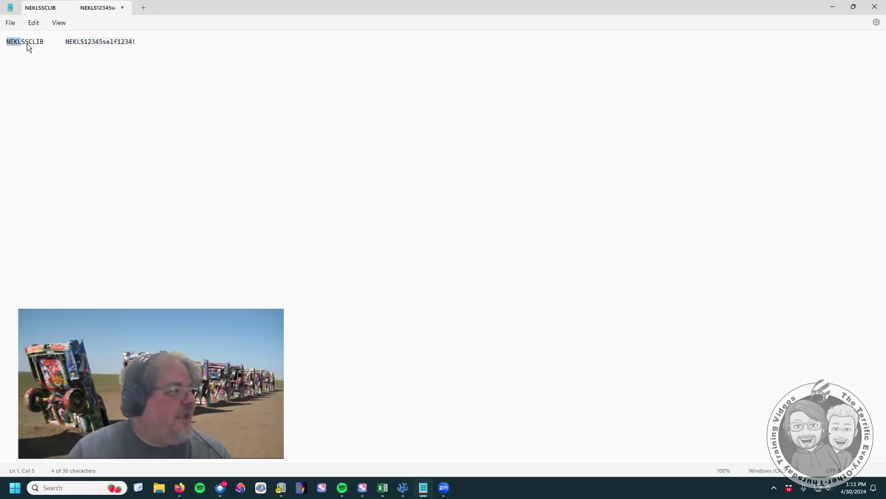
pyautogui.moveTo(43, 42); pyautogui.dragTo(64, 43)
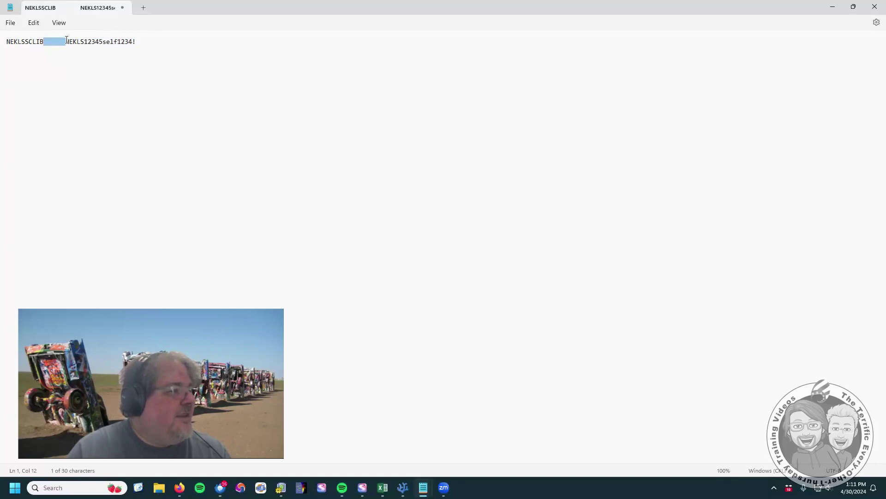
pyautogui.moveTo(142, 41); pyautogui.dragTo(6, 42)
pyautogui.hotkey('ctrl', 'c')
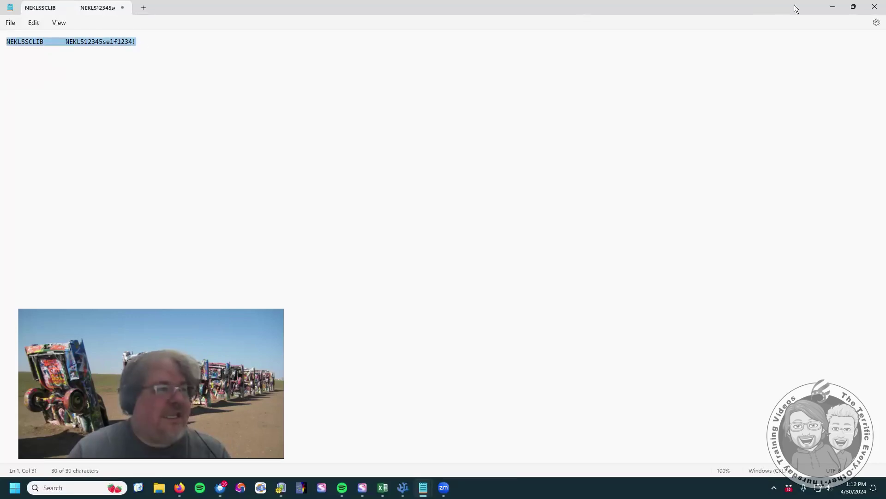
pyautogui.click(834, 7)
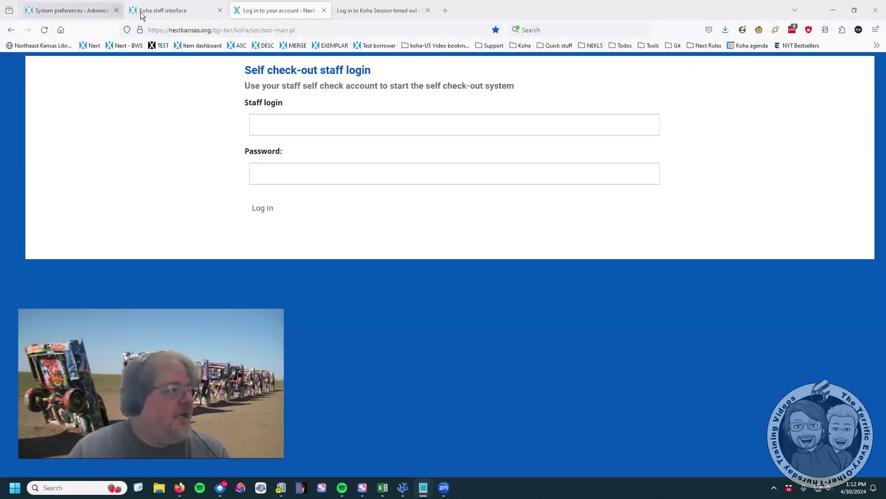
# In the staff interface, open Cataloging's Barcode image generator and set the barcode type to QRcode.
pyautogui.click(164, 14)
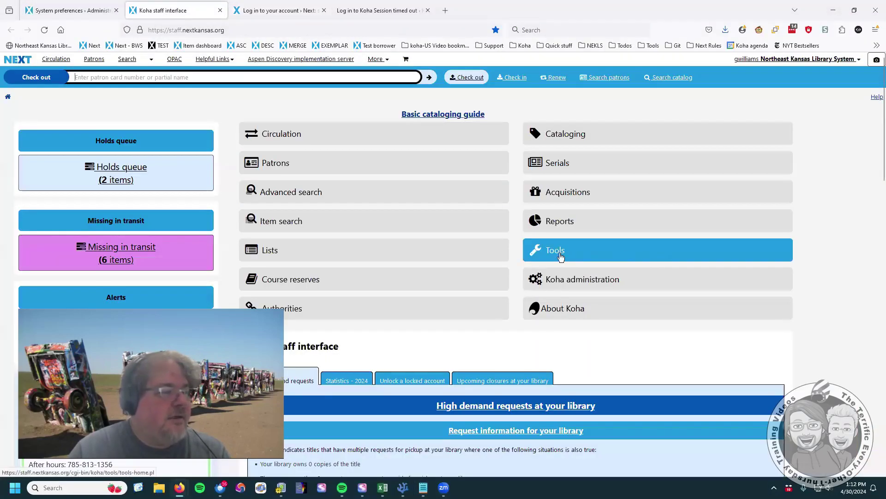
pyautogui.click(580, 136)
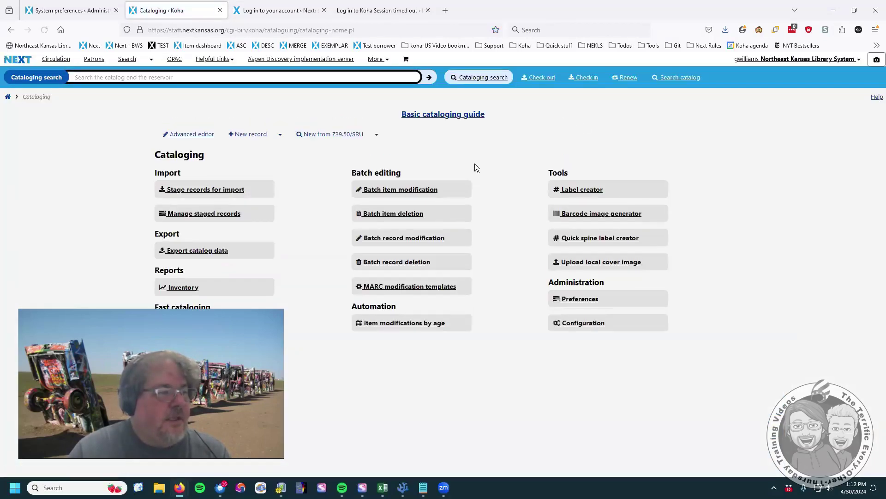
pyautogui.click(605, 217)
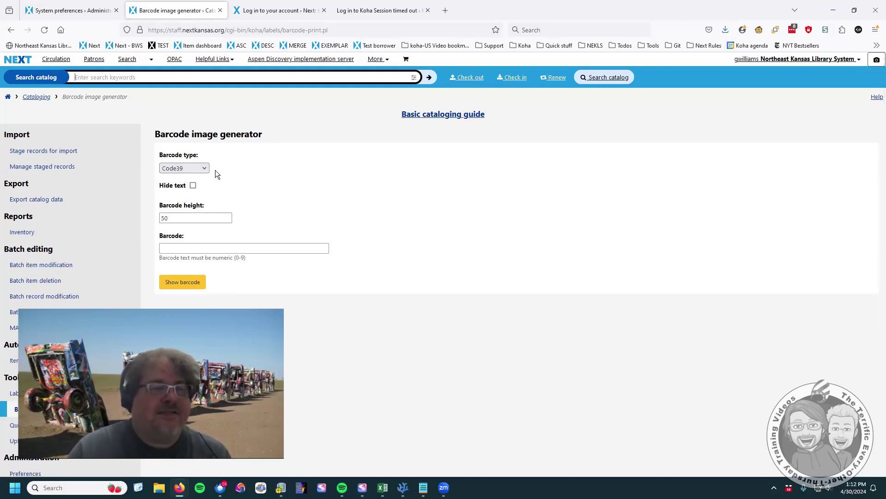
pyautogui.click(198, 169)
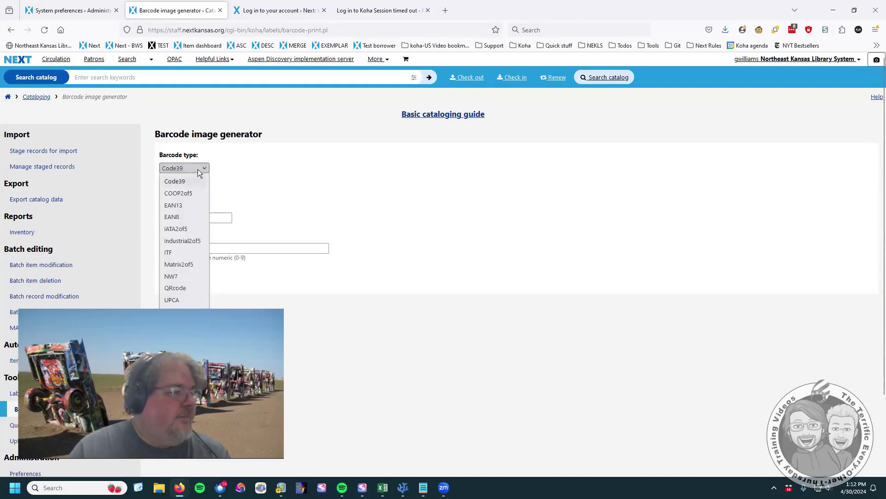
pyautogui.click(180, 290)
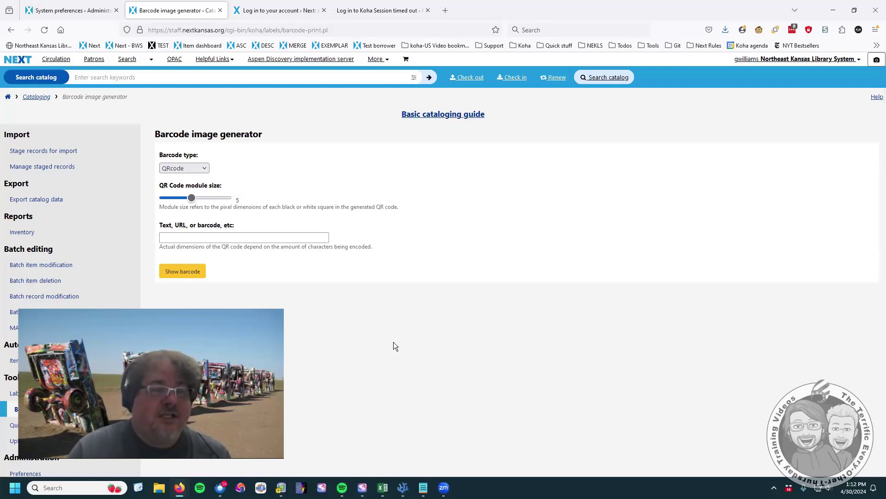
# Generate a QR code from the pasted self-checkout staff login and password.
pyautogui.click(212, 236)
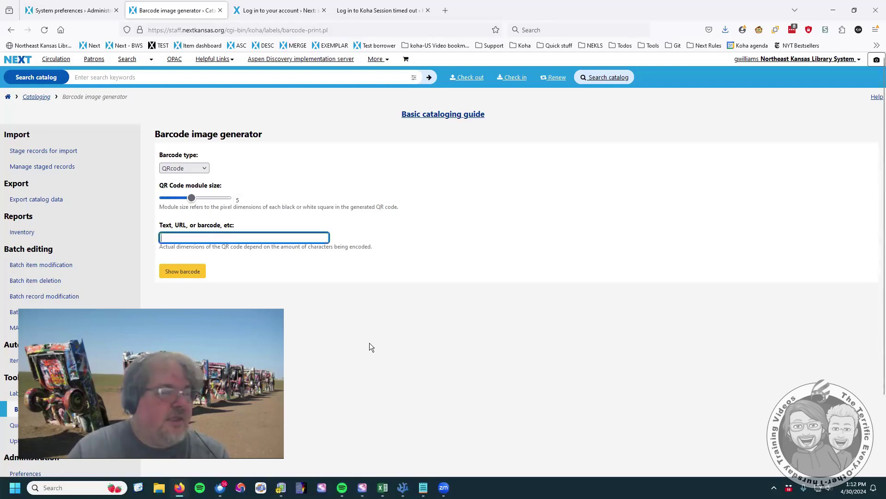
pyautogui.hotkey('ctrl', 'v')
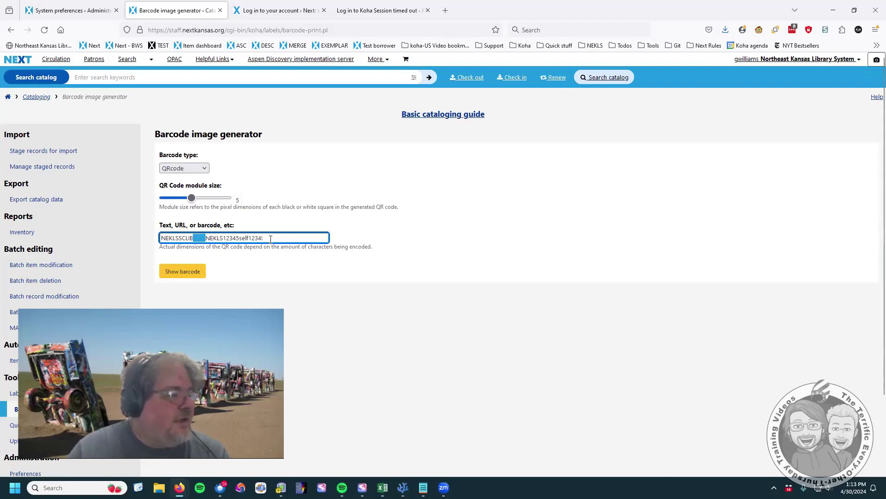
pyautogui.click(185, 272)
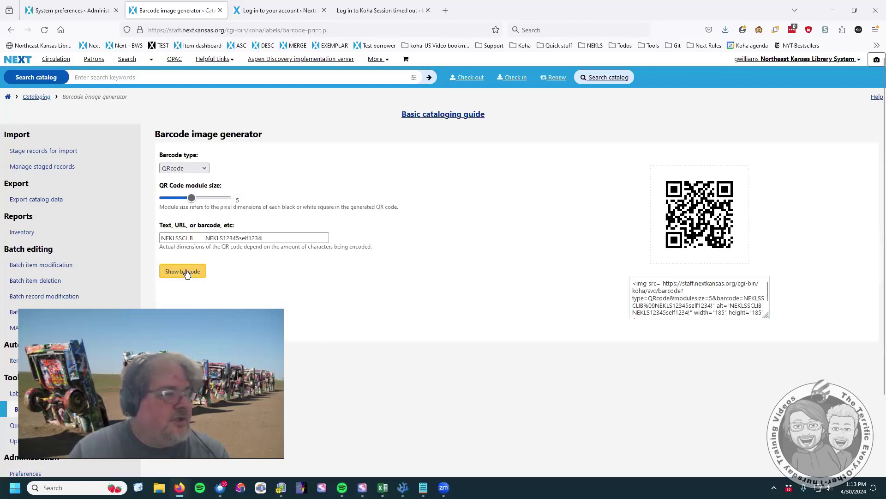
# Open the QR code image in its own tab and print it to the receipt printer.
pyautogui.rightClick(700, 215)
pyautogui.click(725, 222)
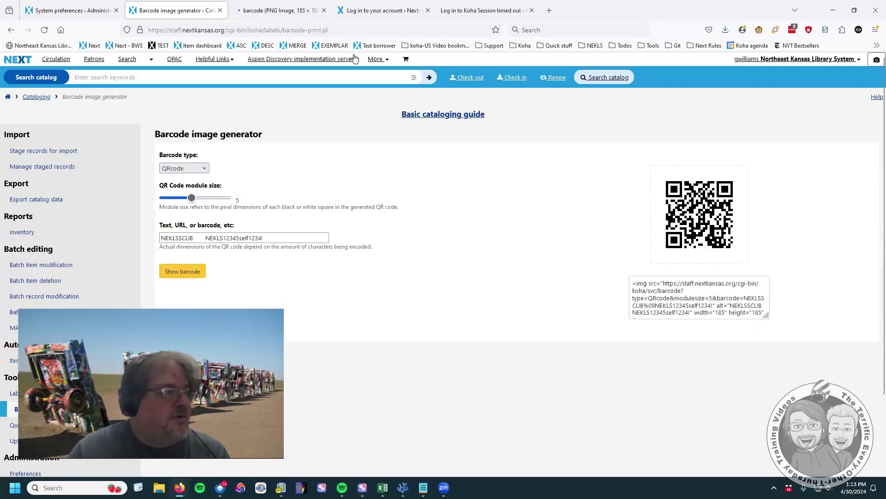
pyautogui.hotkey('ctrl', 'Tab')
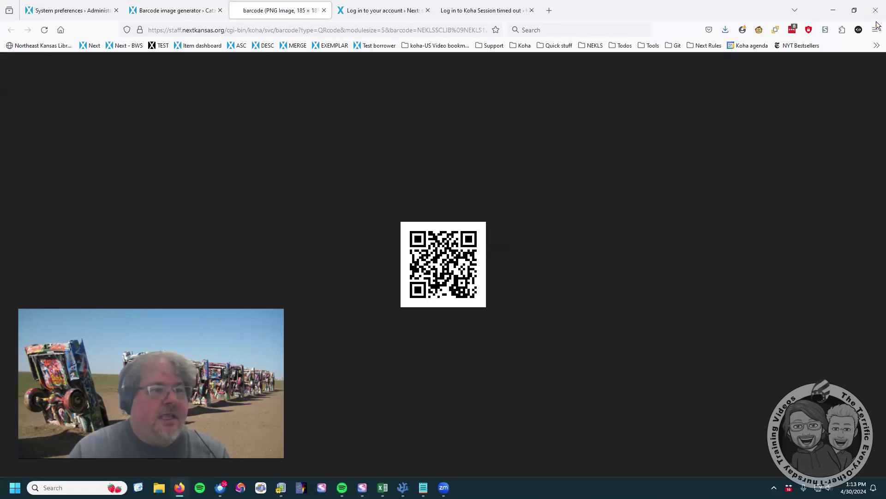
pyautogui.click(876, 30)
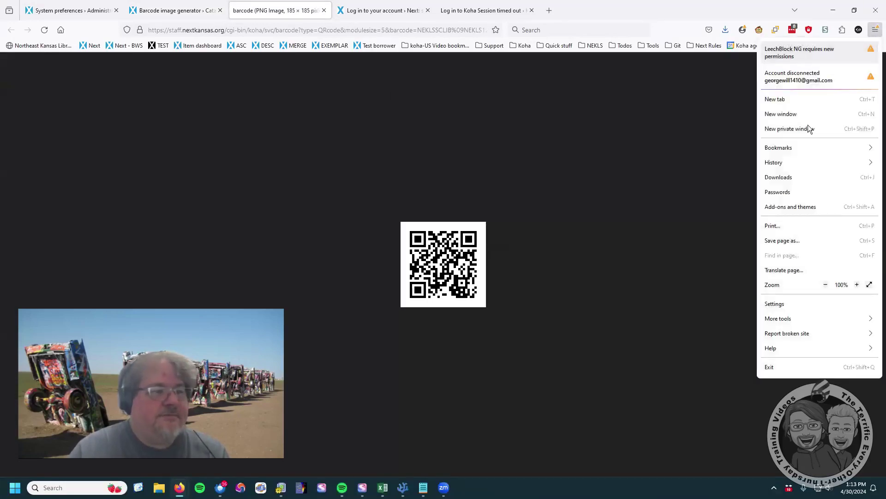
pyautogui.click(783, 226)
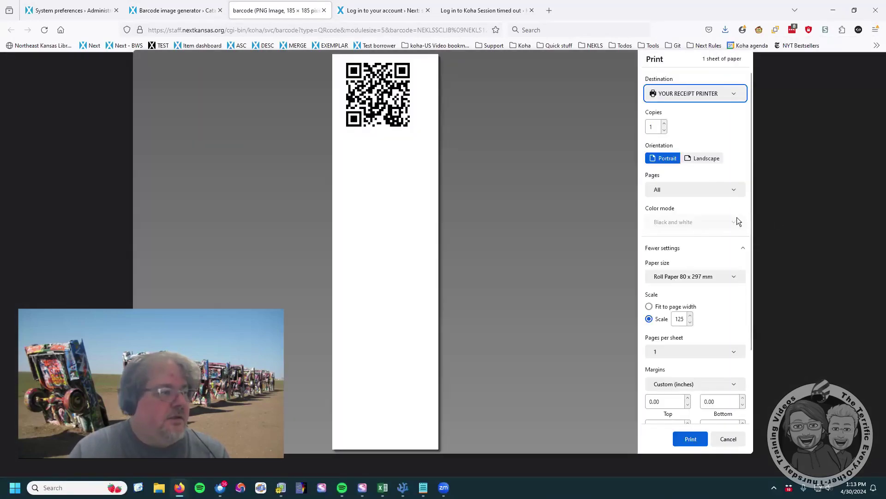
pyautogui.click(682, 441)
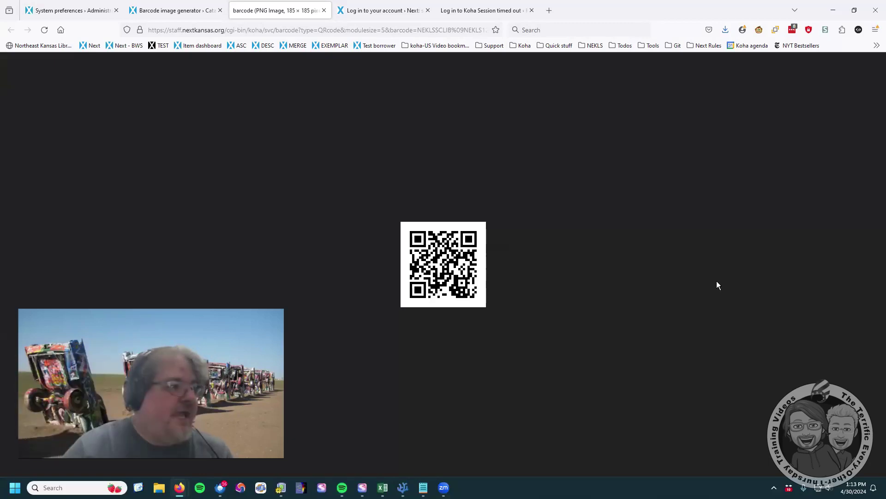
# Log into self check-out by scanning the staff QR code, declining LastPass password saving.
pyautogui.click(382, 10)
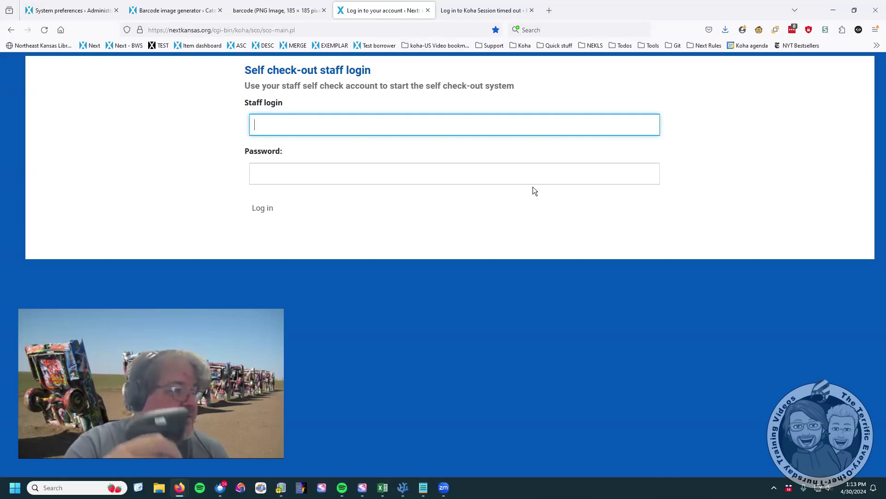
pyautogui.write('NEKLSSCLIB')
pyautogui.press('Tab')
pyautogui.write('******************')
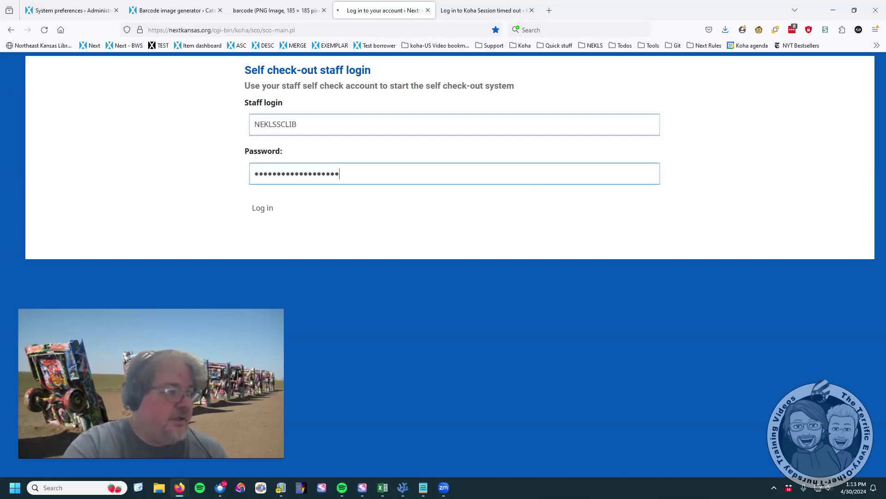
pyautogui.press('Return')
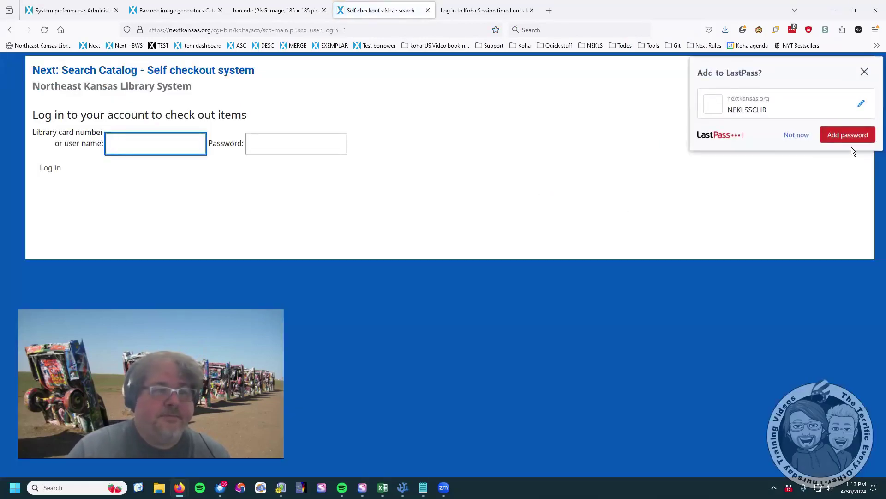
pyautogui.click(796, 134)
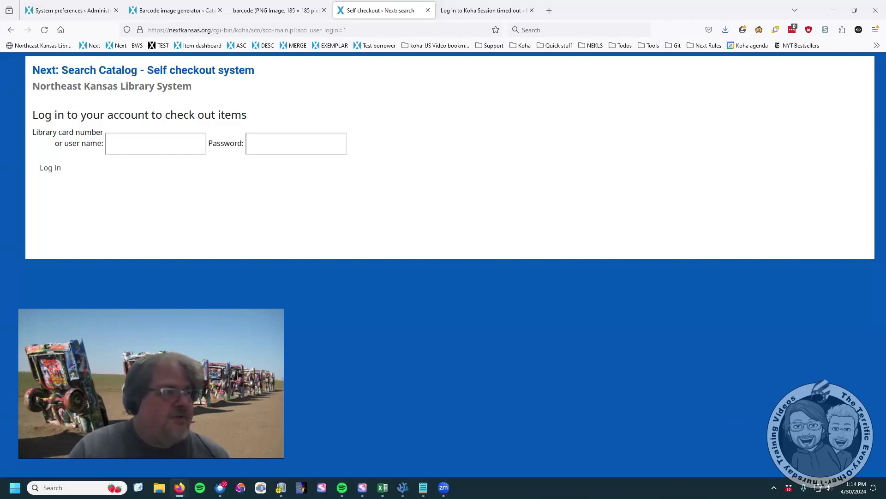
# Log into the timed-out koha-US staff page as TESTLOGIN via the QR code, declining LastPass saving.
pyautogui.click(467, 10)
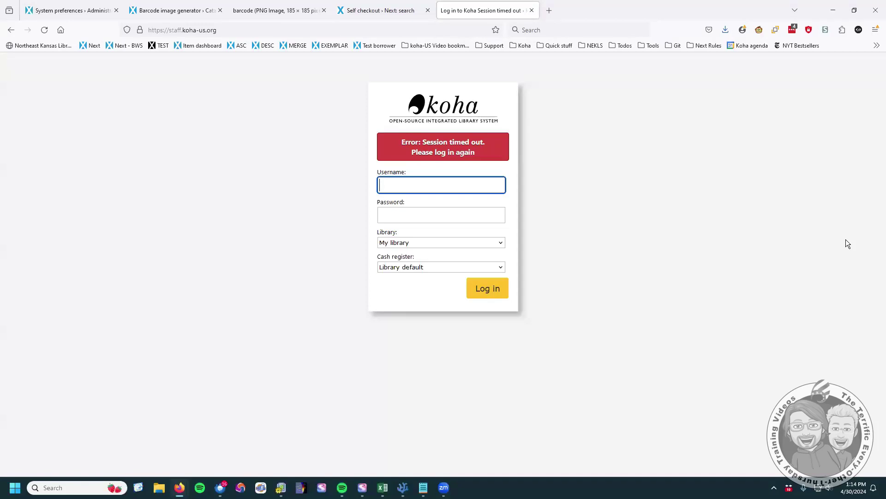
pyautogui.write('ESTLOGIN')
pyautogui.press('Tab')
pyautogui.press('Return')
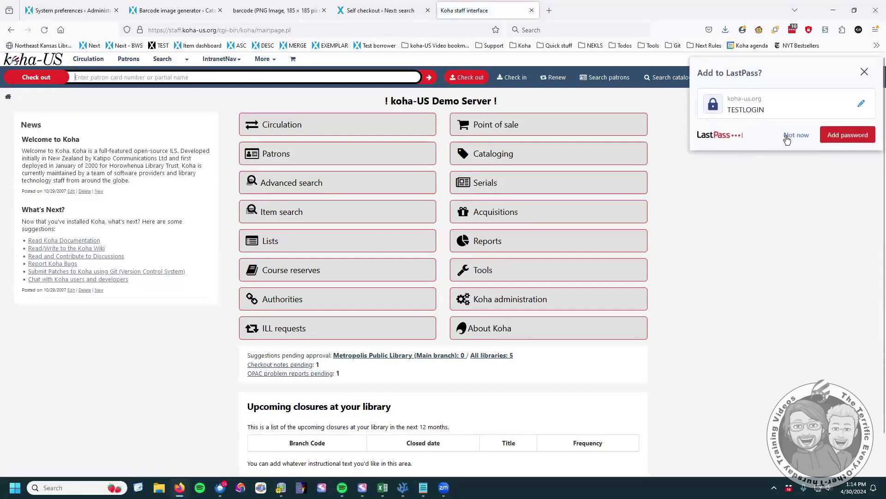
pyautogui.click(797, 134)
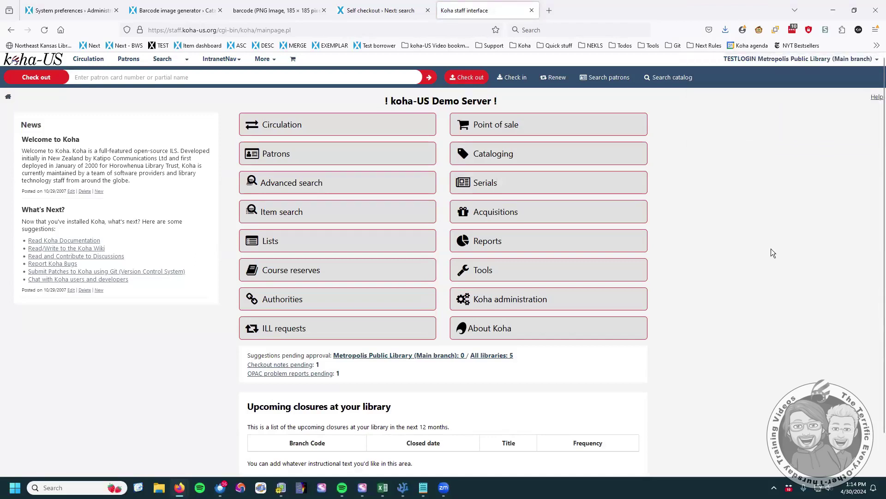